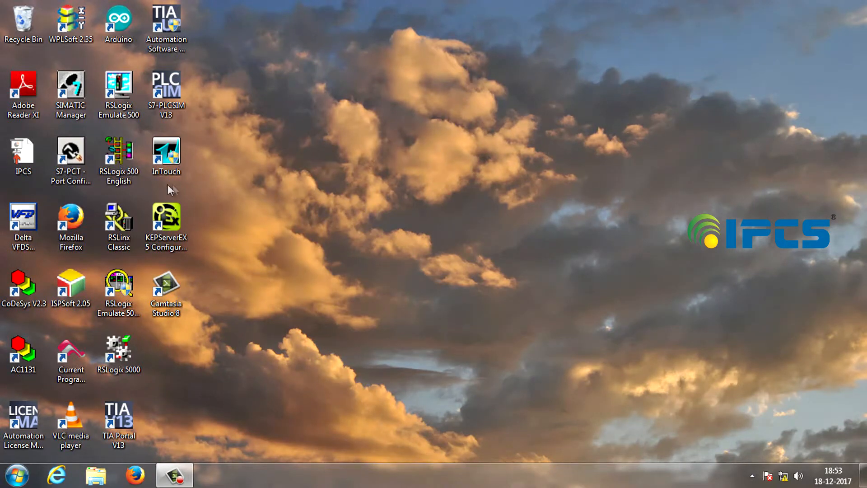
right_click(405, 108)
left_click(437, 143)
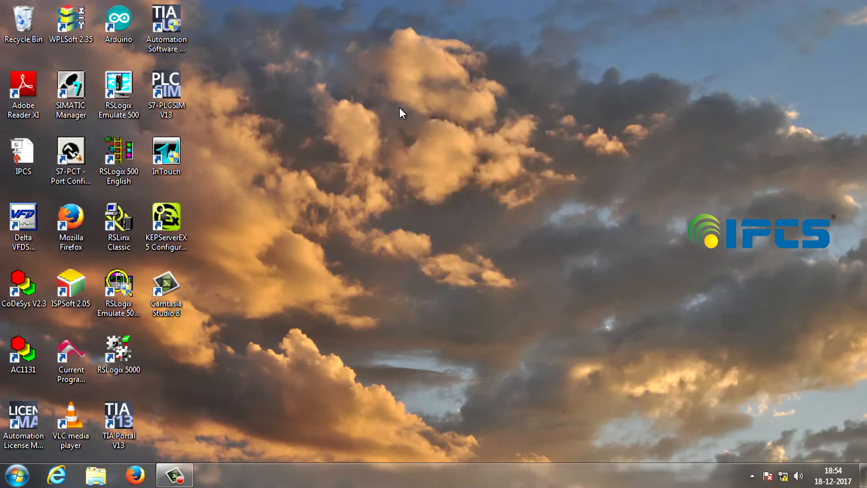
right_click(399, 107)
left_click(441, 142)
Step: Start TIA Portal V13 and create a new project named Interface
double_click(127, 416)
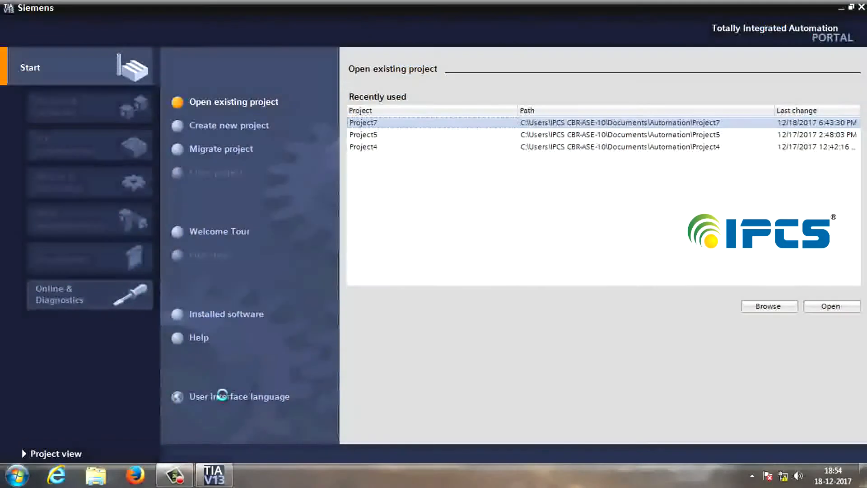
left_click(222, 127)
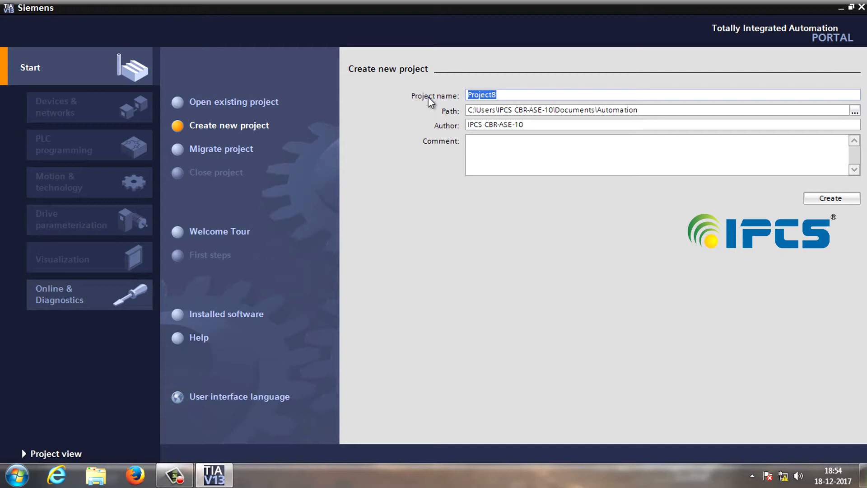
type("Interface")
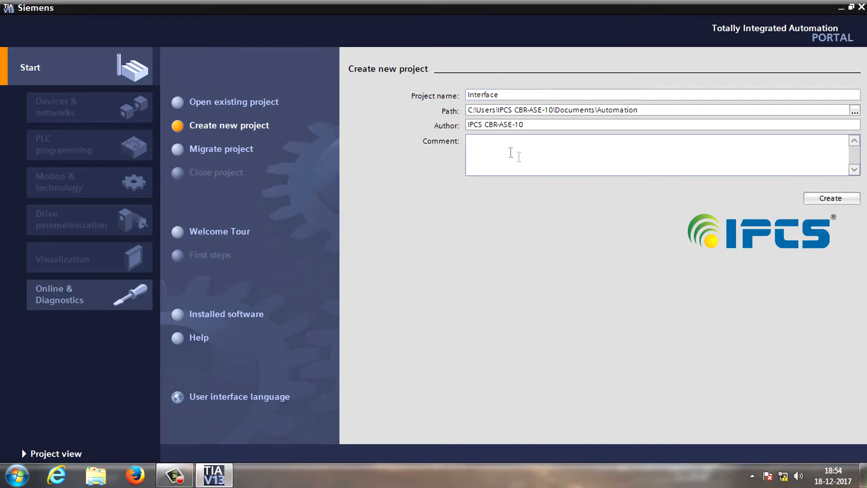
left_click(831, 200)
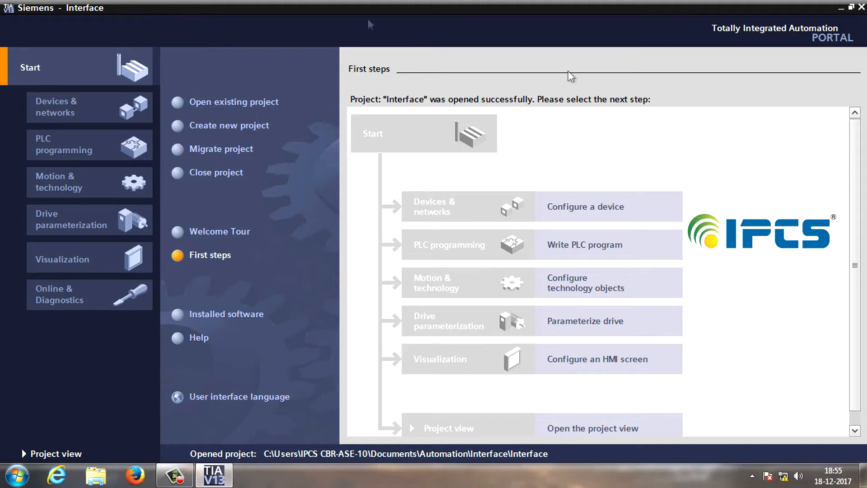
Step: Add a SIMATIC S7-1200 controller to the project: CPU 1212C DC/DC/Rly, article 6ES7 212-1HE40-0XB0, version V4.0
left_click(597, 209)
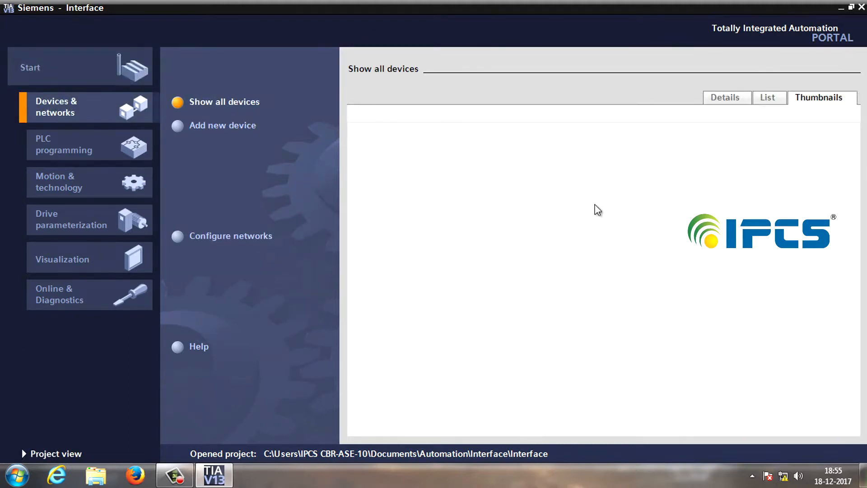
left_click(238, 128)
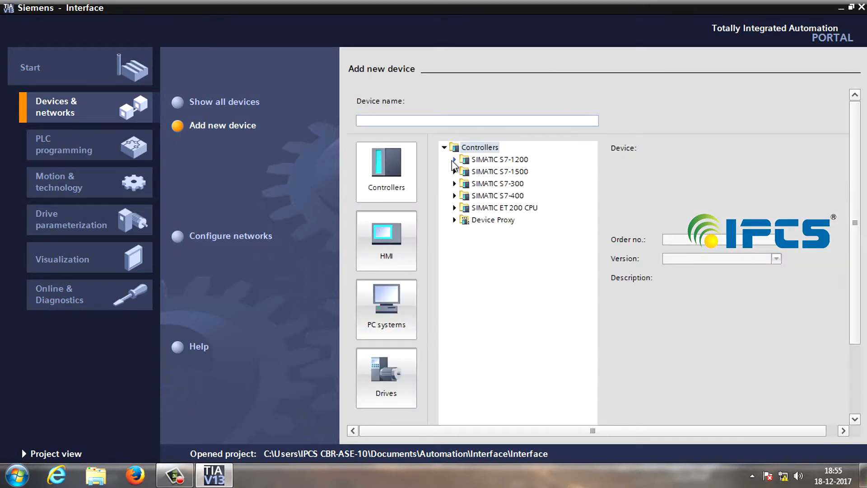
left_click(453, 159)
left_click(464, 124)
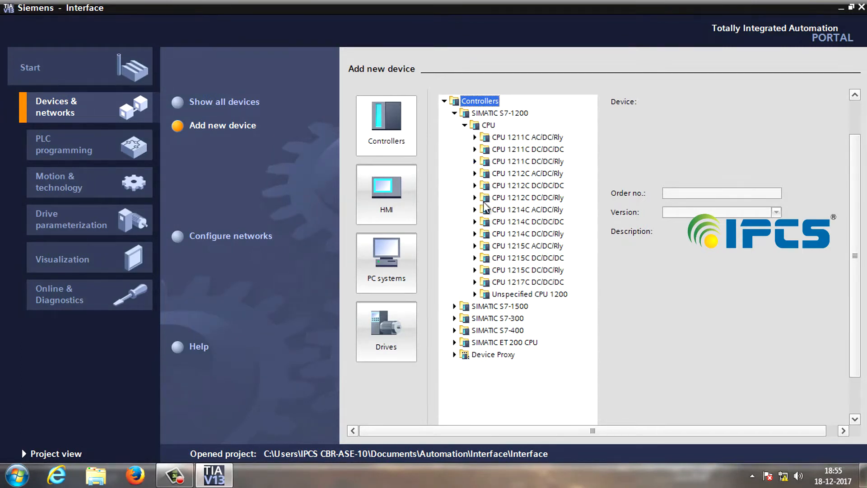
left_click(475, 198)
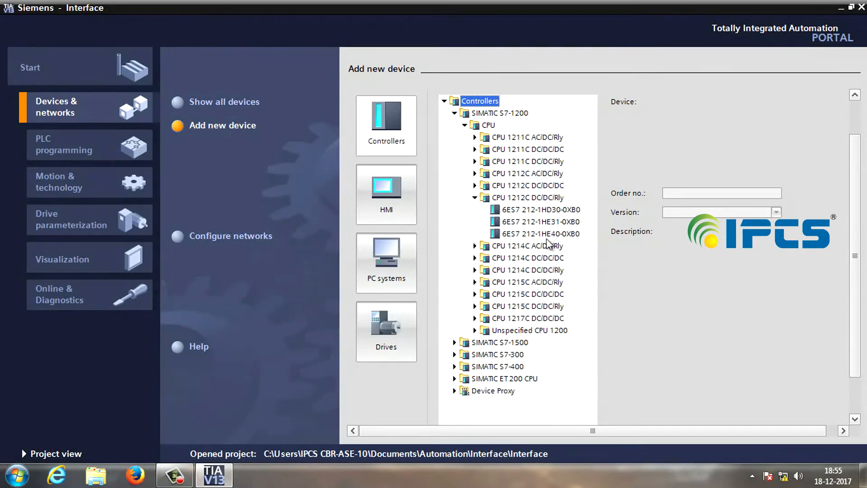
left_click(549, 234)
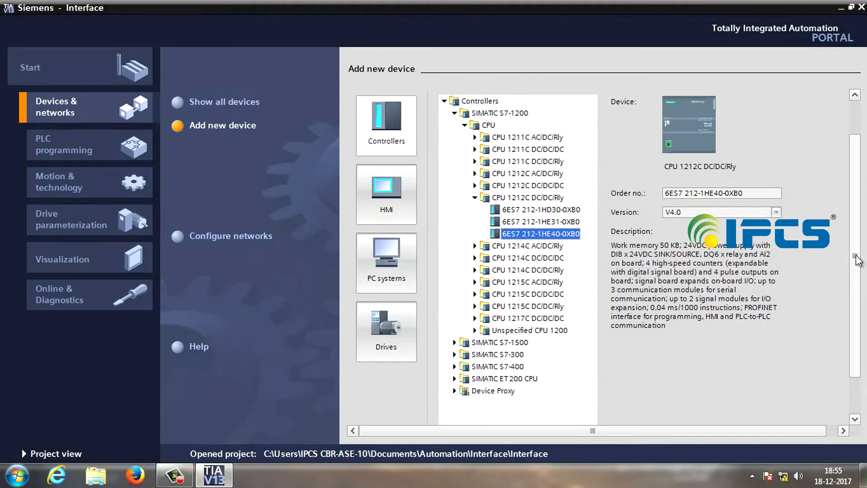
left_click_drag(856, 256, 849, 335)
left_click(828, 406)
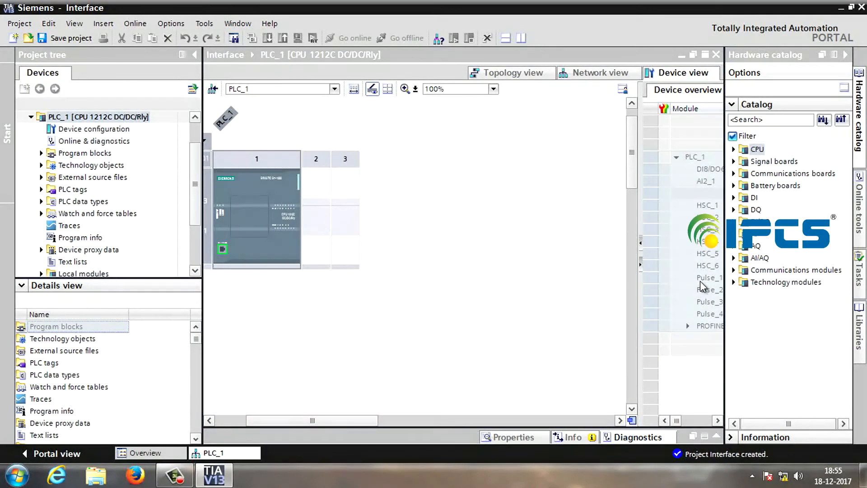
Step: Open the device configuration of PLC_1 and display the CPU's properties
left_click_drag(358, 420, 280, 420)
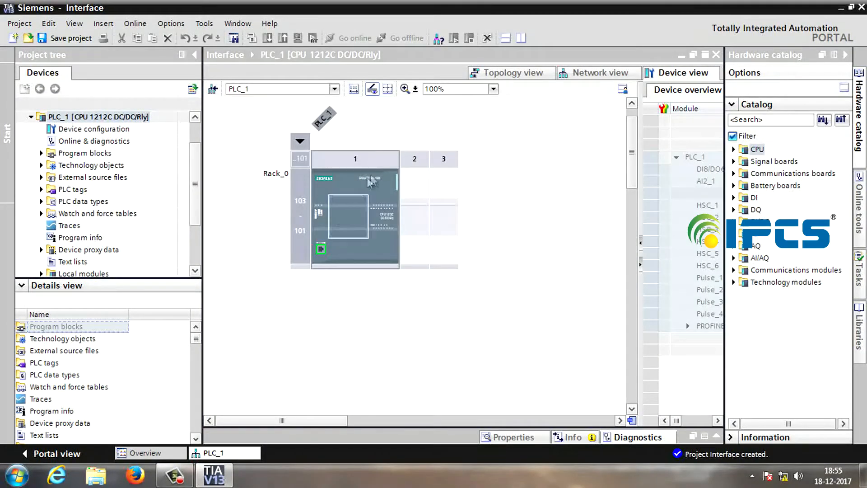
left_click(378, 174)
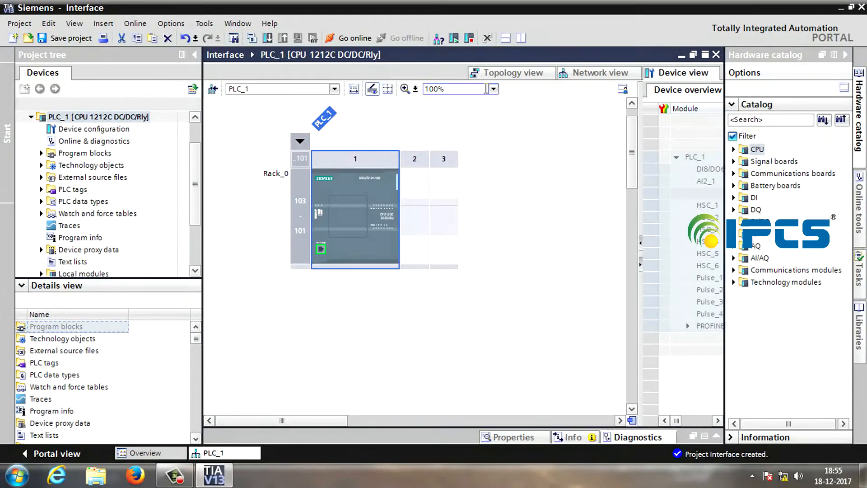
left_click(112, 132)
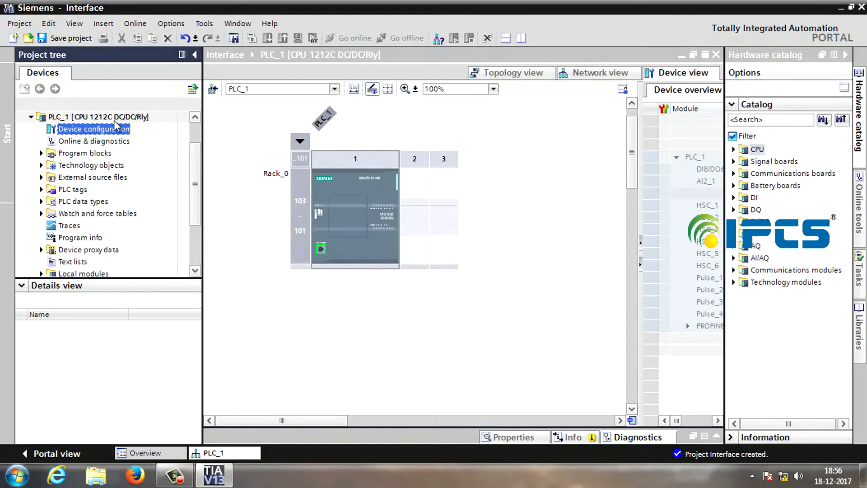
left_click(115, 119)
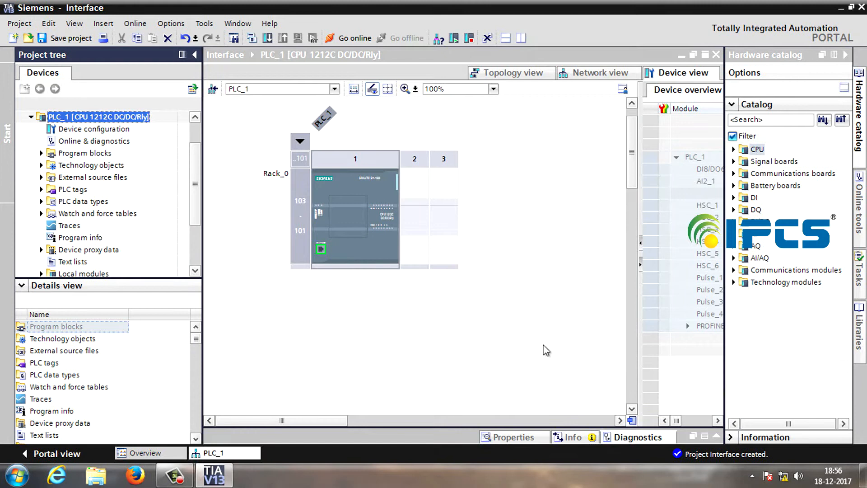
double_click(114, 132)
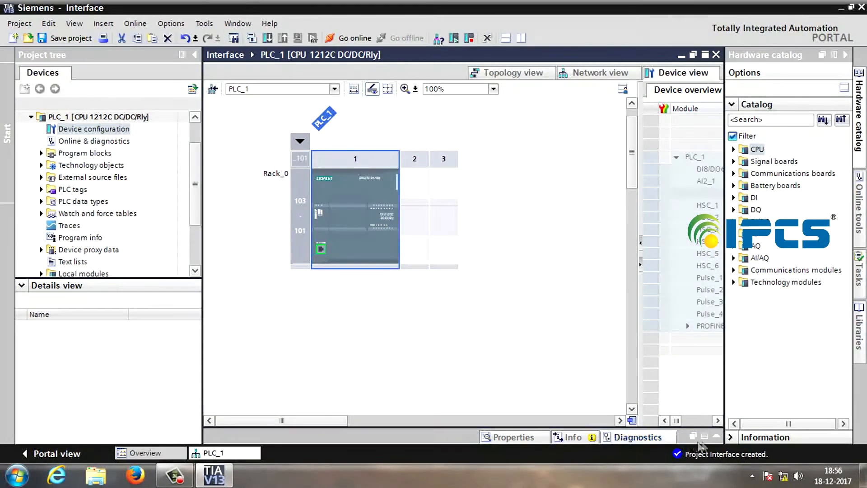
left_click(716, 436)
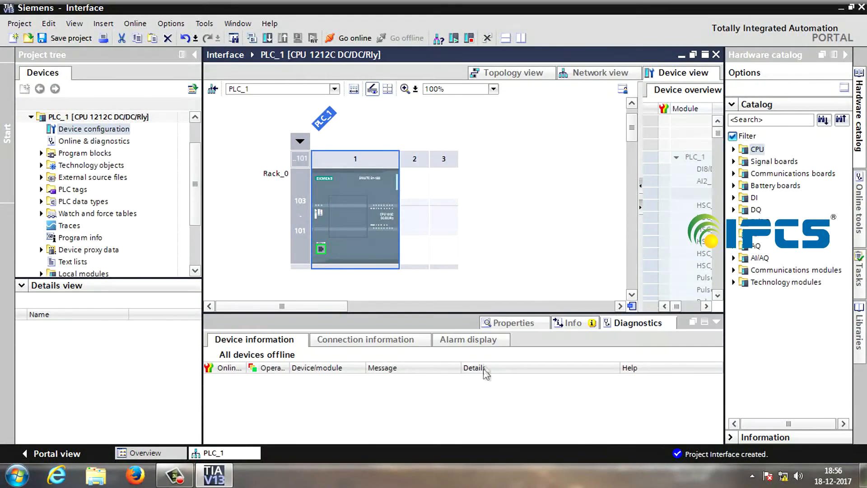
left_click(512, 323)
Step: Set the IP address of the CPU's PROFINET interface to 192.168.1.20 and save the project
left_click(322, 355)
left_click(323, 356)
left_click(323, 355)
left_click(323, 356)
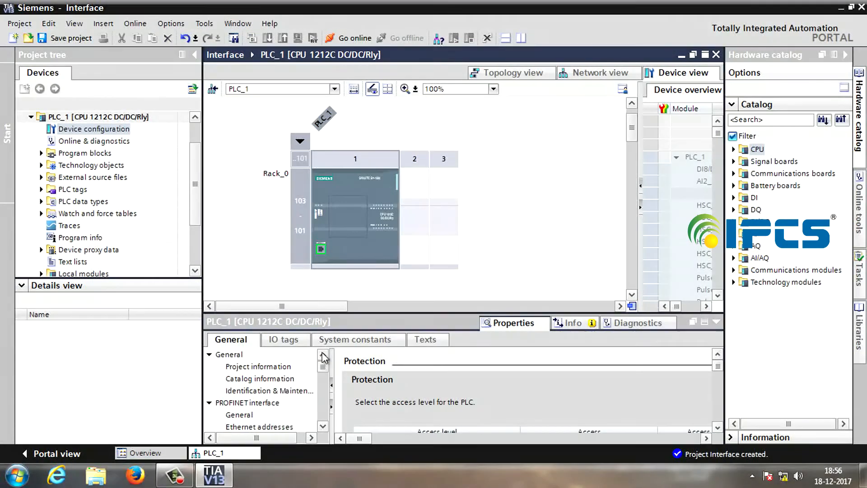
left_click(323, 426)
left_click(322, 426)
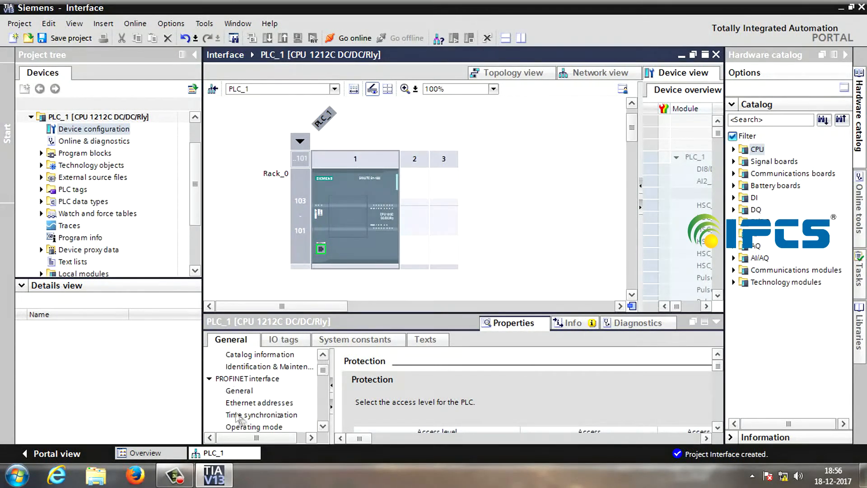
left_click(260, 402)
left_click(719, 437)
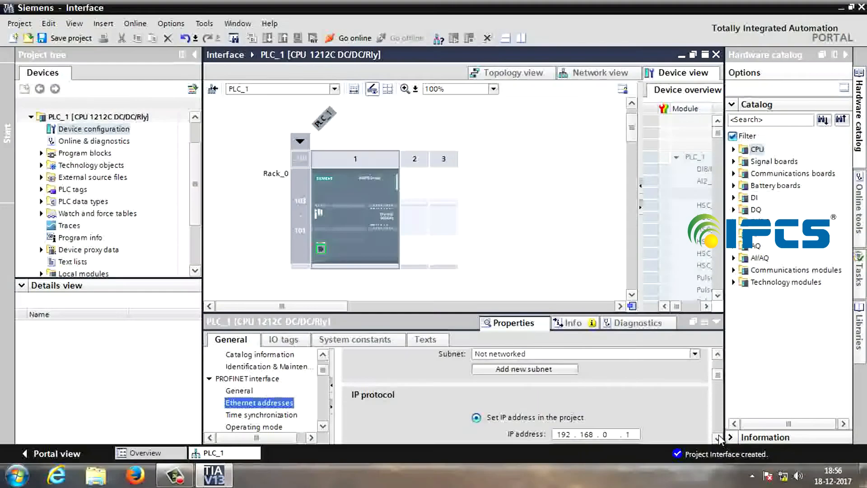
left_click(717, 354)
double_click(604, 370)
type("1")
double_click(631, 369)
type("20")
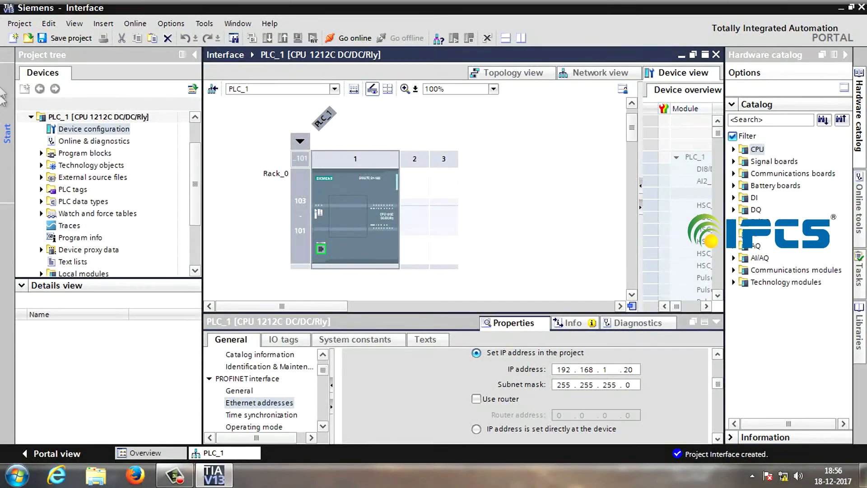
left_click(70, 38)
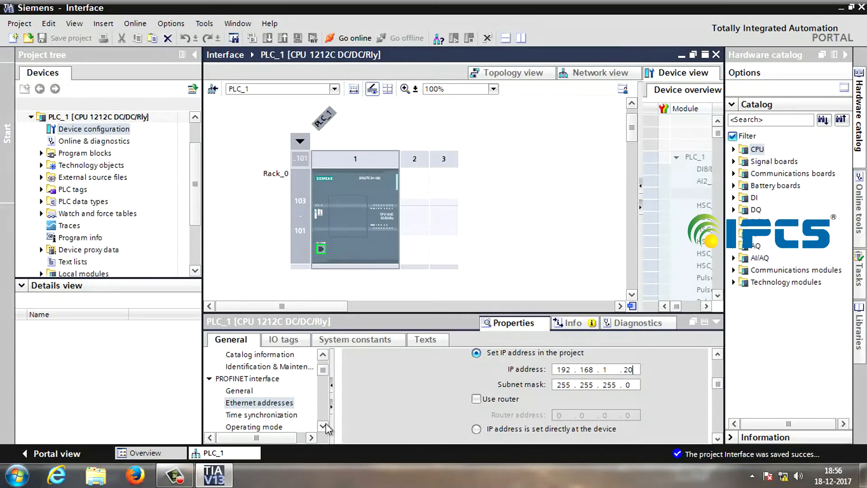
Step: Permit access with PUT/GET communication from remote partners in the CPU's protection settings and save the project
scroll(323, 429, "down", 3)
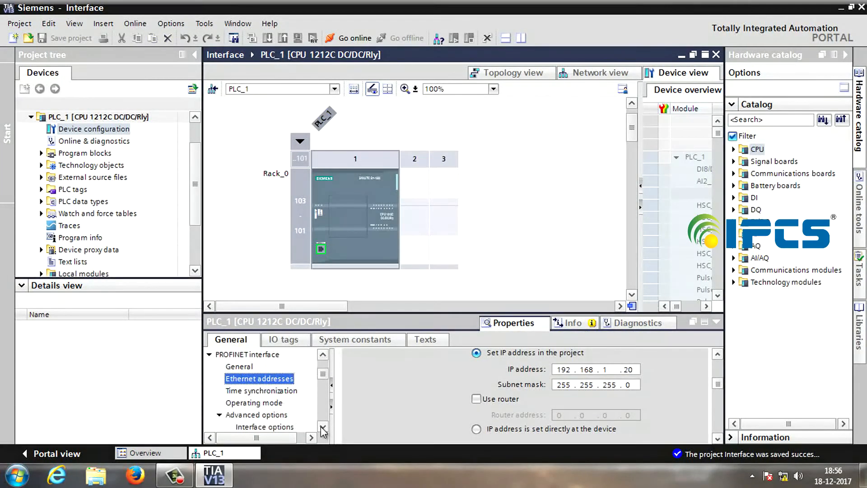
scroll(323, 429, "down", 10)
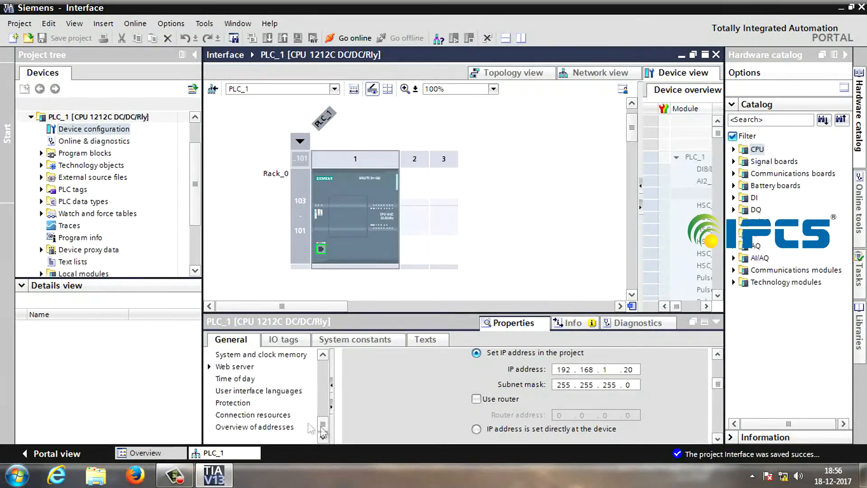
left_click(232, 402)
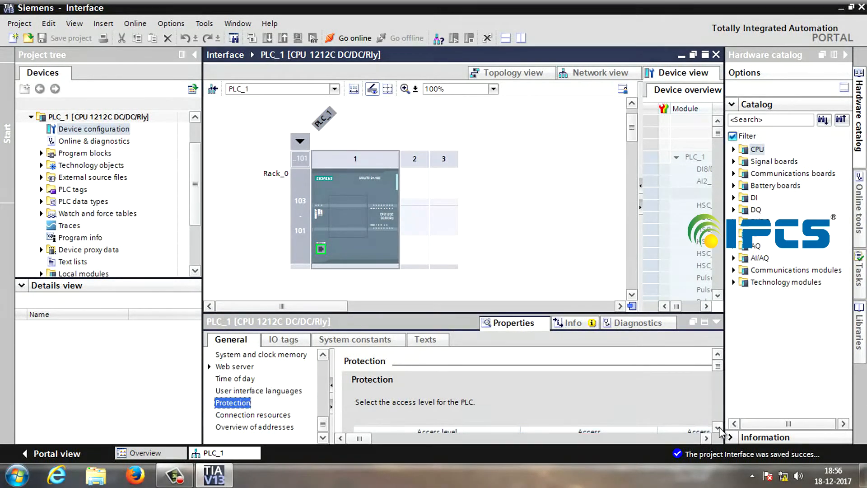
scroll(719, 429, "down", 2)
scroll(719, 431, "down", 2)
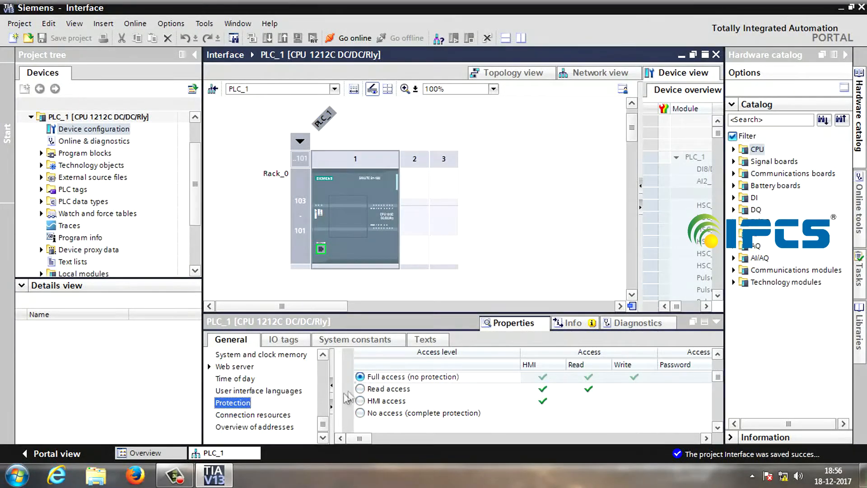
left_click(717, 428)
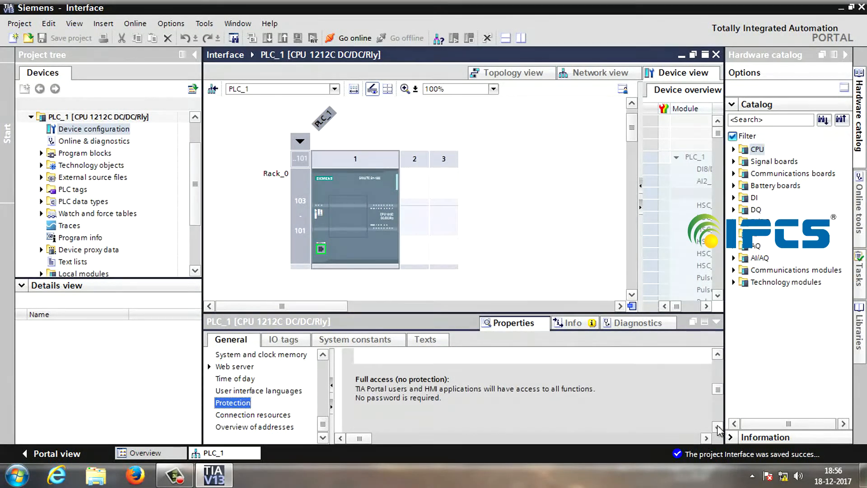
left_click(717, 428)
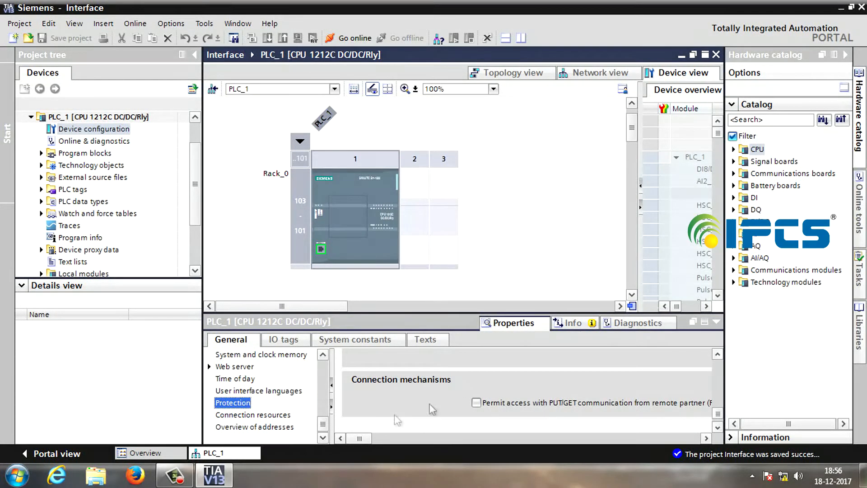
left_click_drag(362, 440, 582, 443)
left_click_drag(627, 440, 350, 442)
left_click(476, 404)
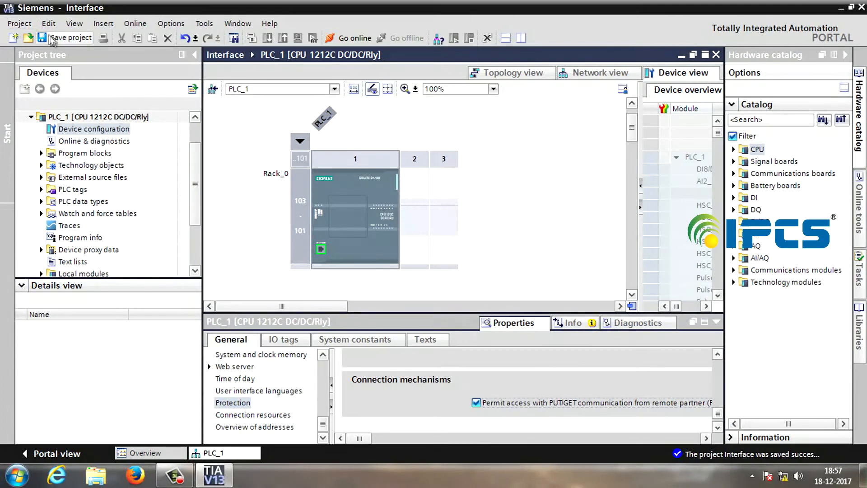
left_click(52, 38)
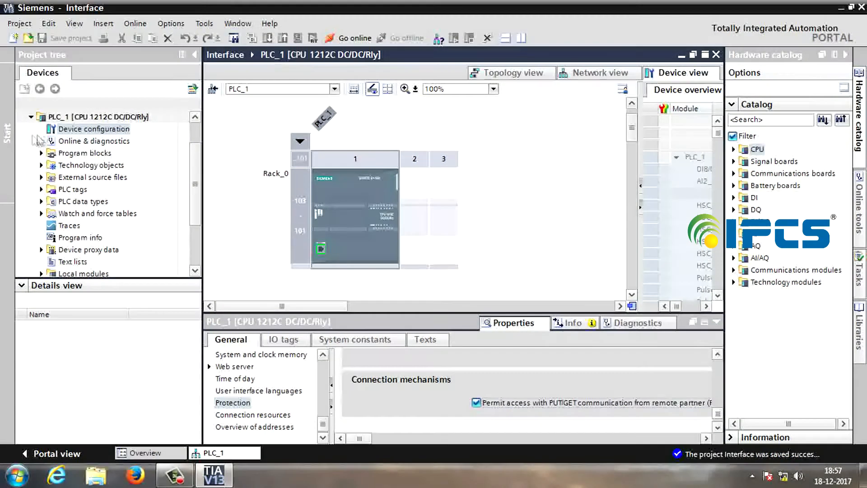
Step: Open the Main [OB1] program block for editing and collapse the properties area to enlarge the ladder editor
left_click(40, 153)
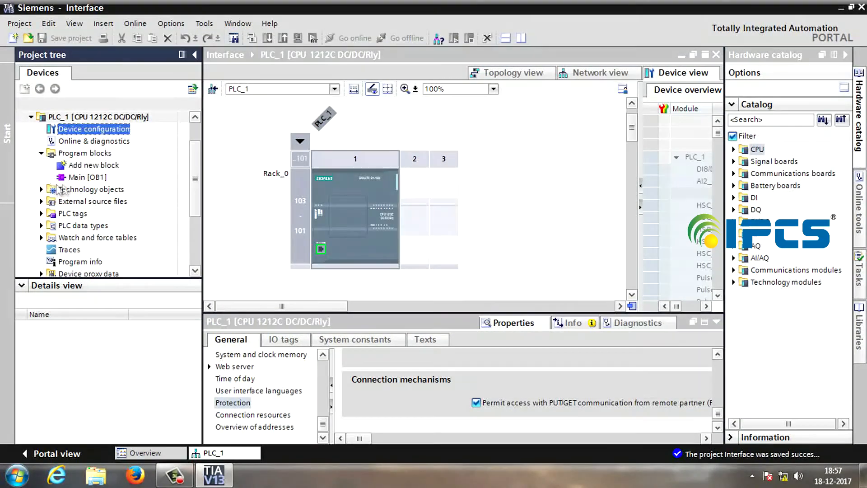
left_click(89, 177)
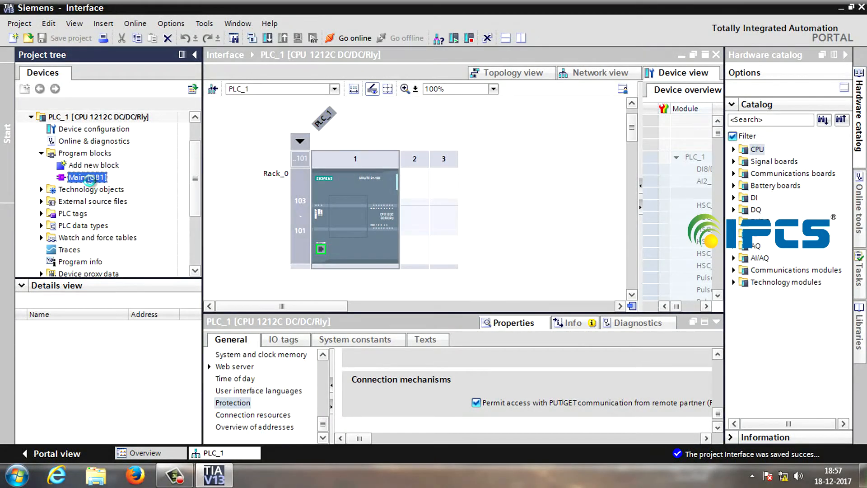
double_click(89, 179)
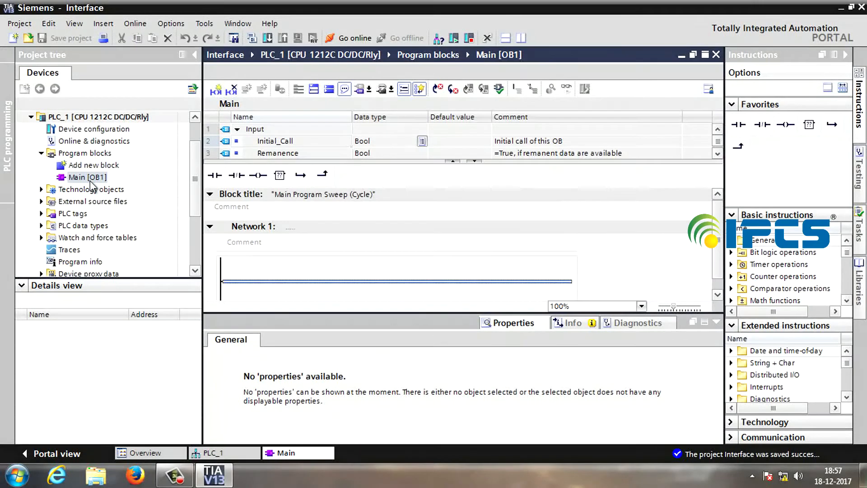
left_click(716, 322)
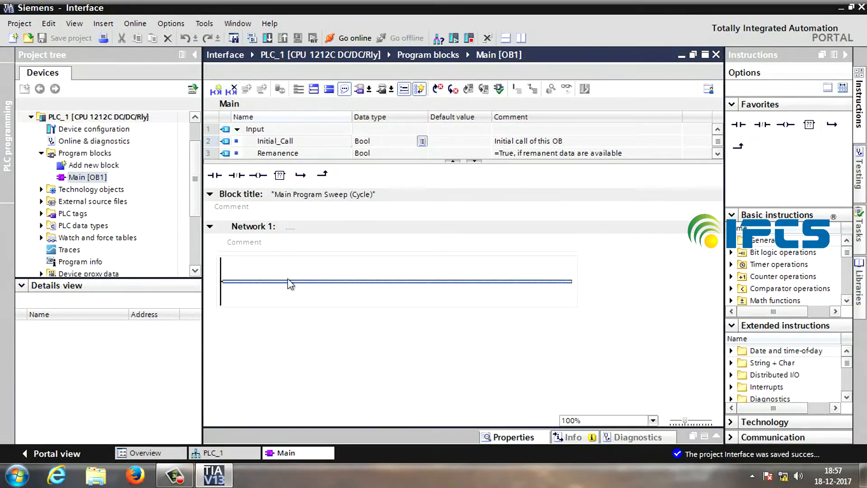
Step: Insert a normally open contact, two normally closed contacts and an output coil in series in Network 1
left_click(214, 175)
left_click(236, 176)
left_click(236, 176)
left_click(258, 176)
left_click(223, 292)
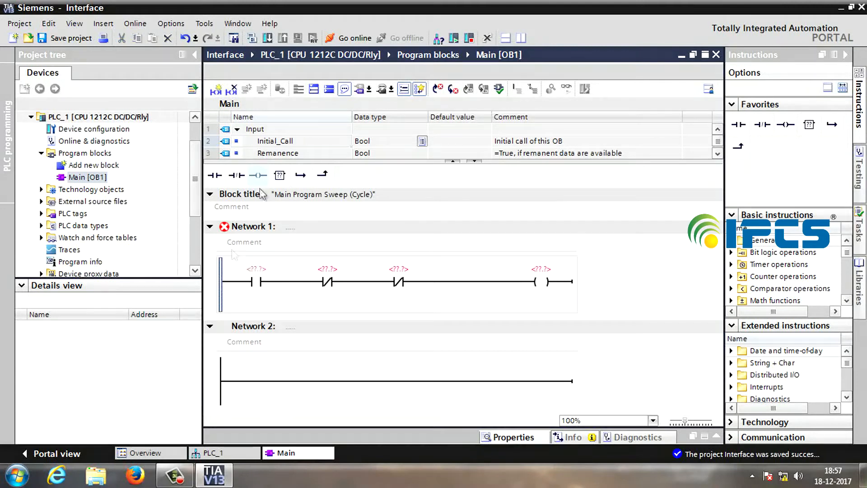
Step: Add two parallel branches, each with a normally open contact, around the first contact in Network 1 and close both before the first normally closed contact
left_click(296, 181)
left_click(215, 176)
left_click(286, 318)
left_click(322, 176)
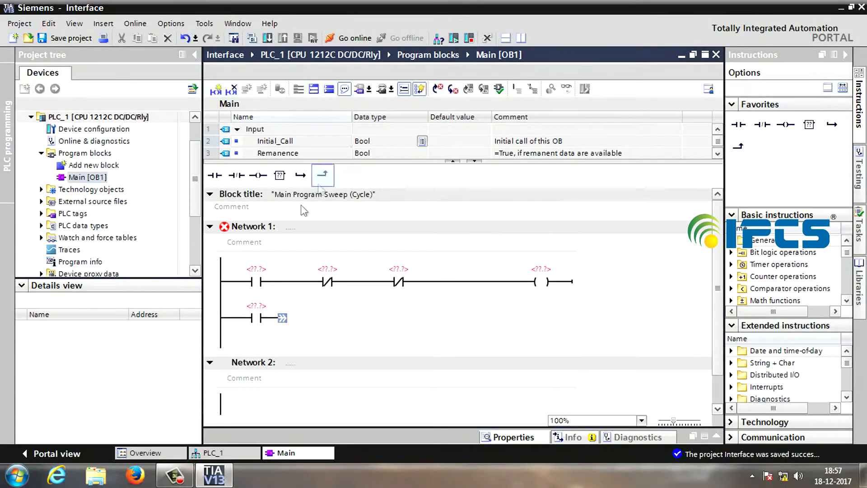
left_click(229, 347)
left_click(299, 177)
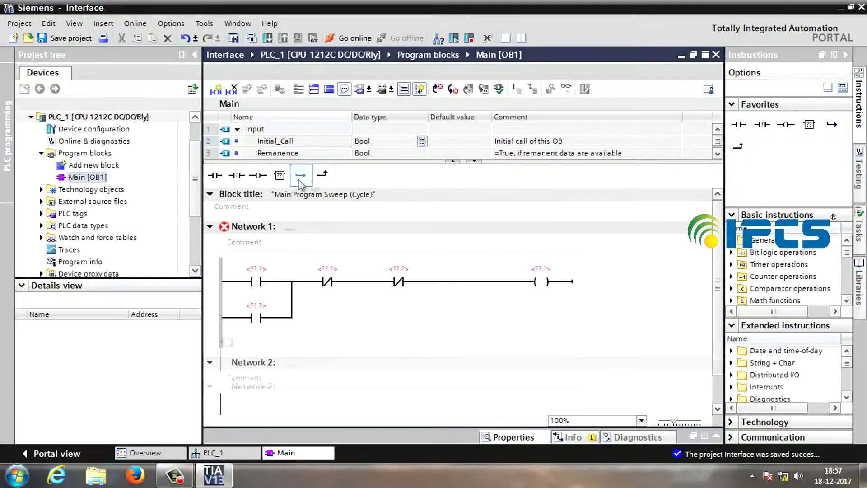
left_click(216, 175)
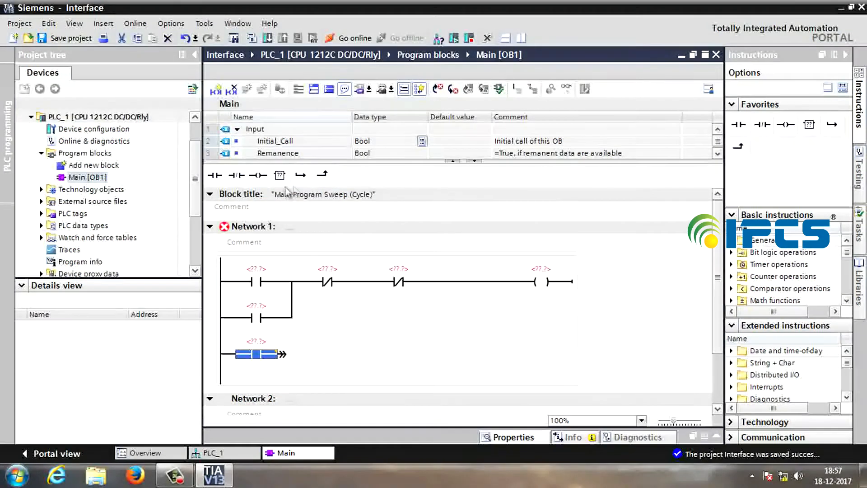
left_click(322, 175)
Step: Assign the addresses I0.0, M0.0 and Q0.0 to the three parallel normally open contacts in Network 1, from top to bottom
left_click(266, 272)
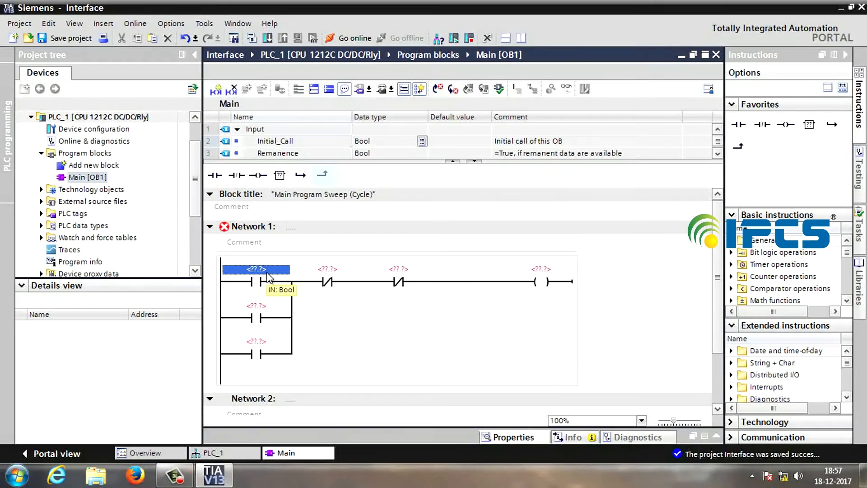
type("i0.")
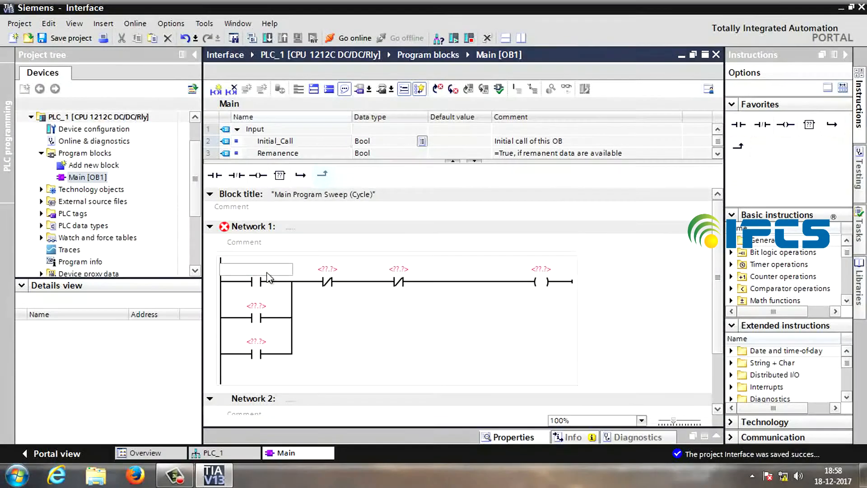
type("0")
key("Return")
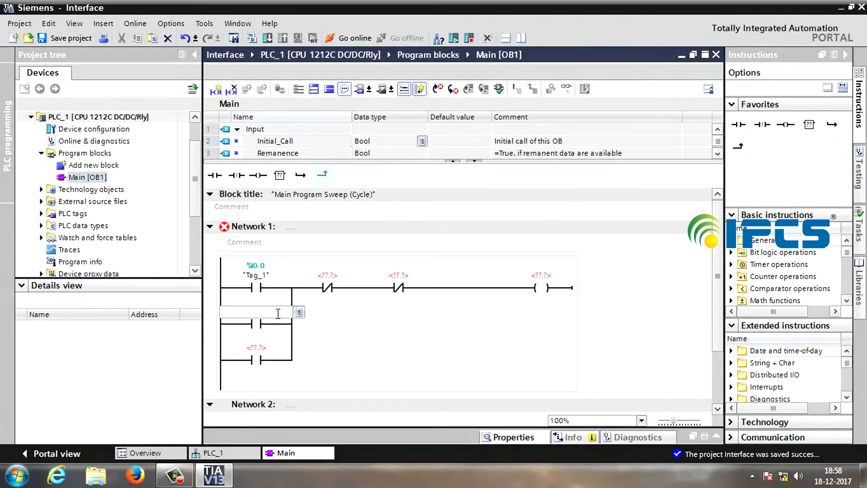
key("Return")
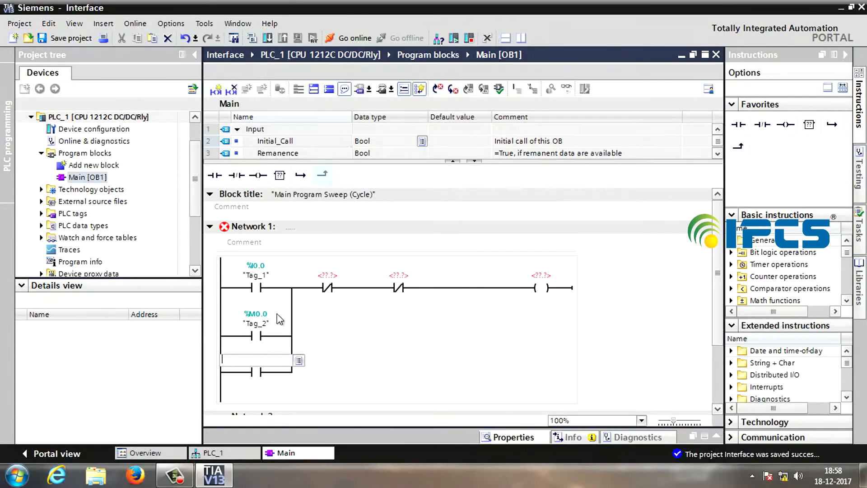
type("q0.0")
key("Return")
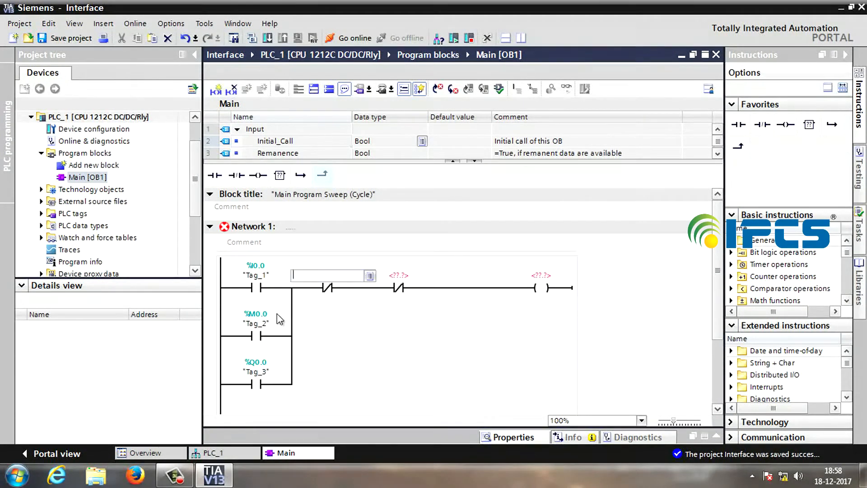
Step: Assign I0.1 and M0.1 to the two normally closed contacts and Q0.0 to the output coil in Network 1
type("i0.1")
key("Return")
type("m0.1")
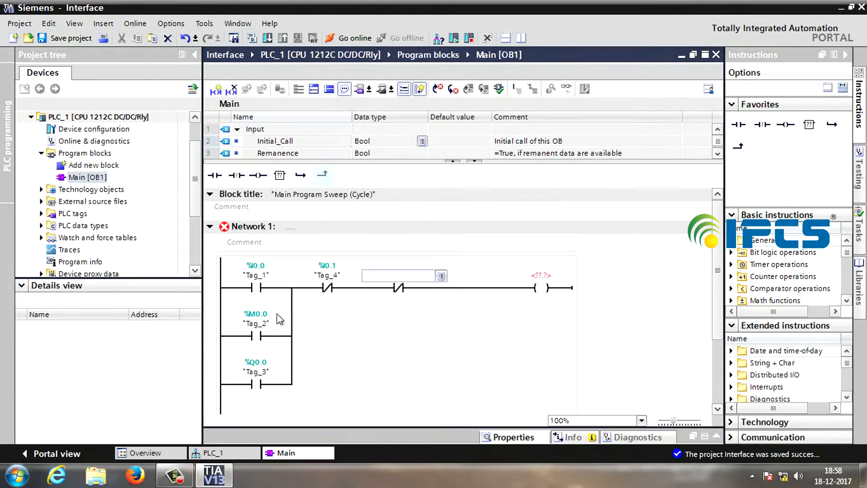
key("Return")
type("q0.0")
key("Return")
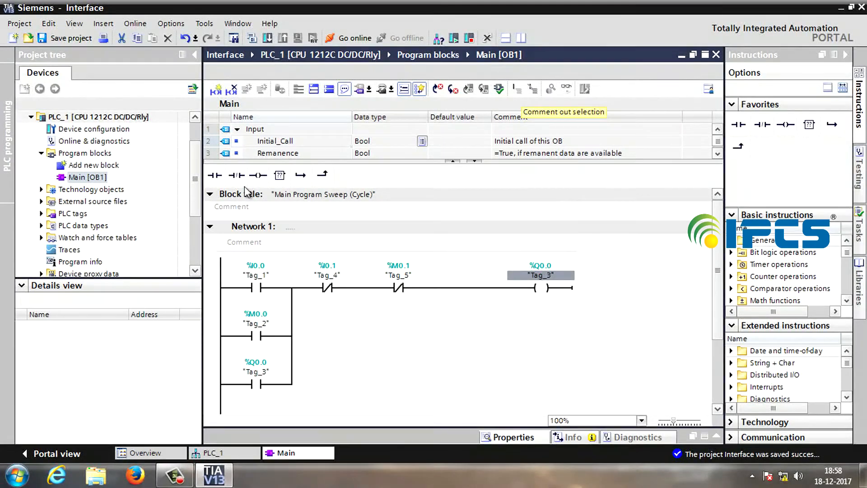
Step: Compile the hardware and software (only changes) of PLC_1 and collapse the compile results
left_click(79, 118)
right_click(81, 118)
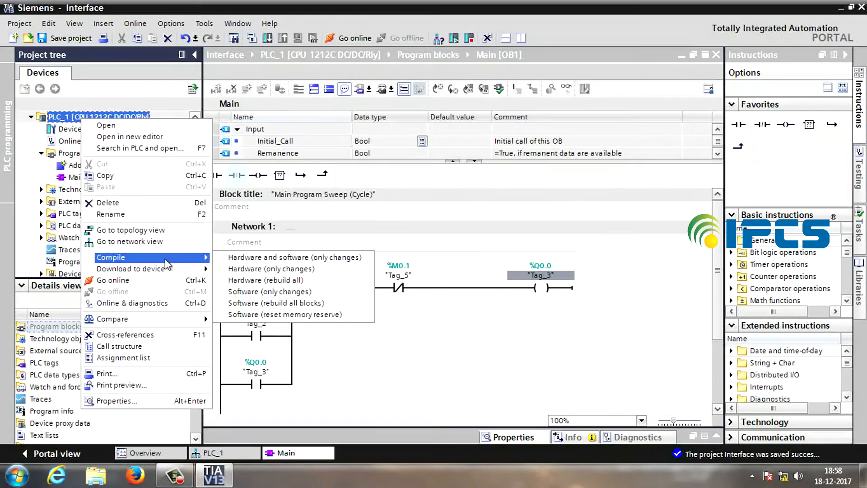
left_click(243, 256)
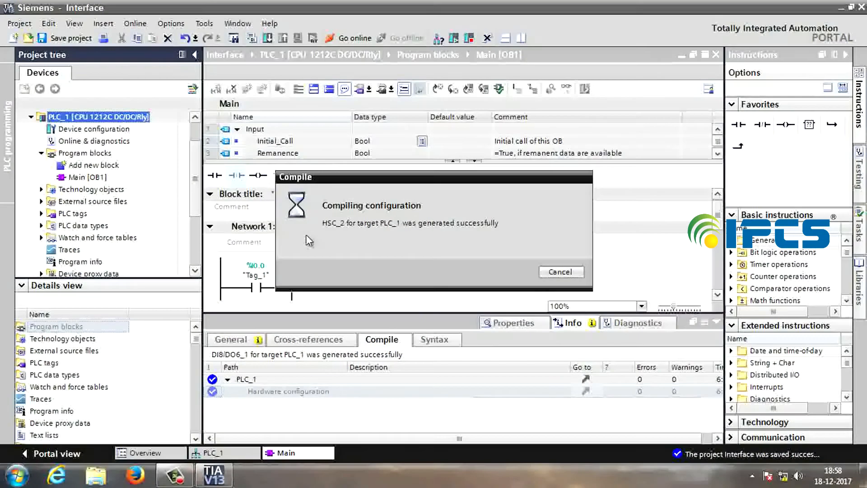
left_click(704, 319)
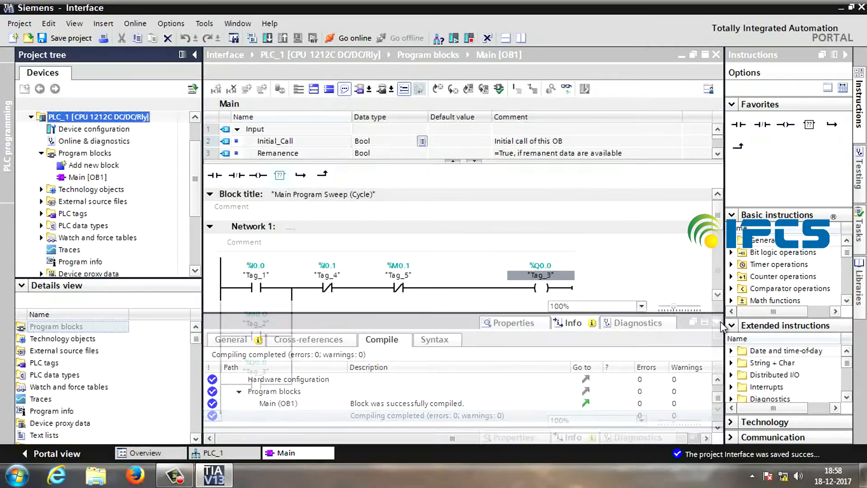
Step: Start downloading PLC_1 to the device, using PN/IE as the interface type and the Realtek PCIe GBE Family Controller as the PG/PC interface
right_click(103, 120)
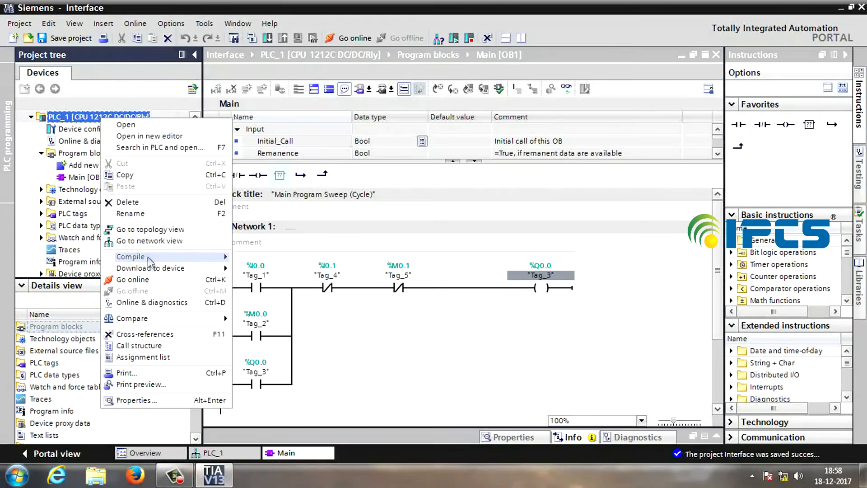
left_click(308, 269)
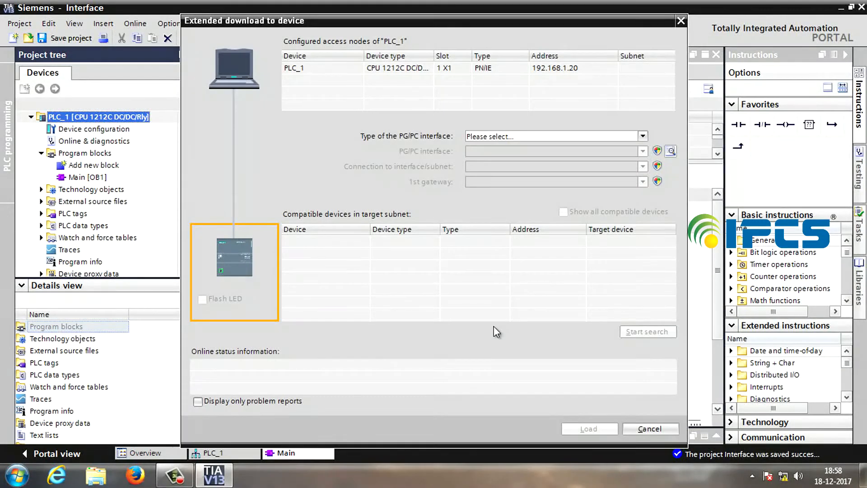
left_click(536, 134)
left_click(536, 158)
left_click(541, 151)
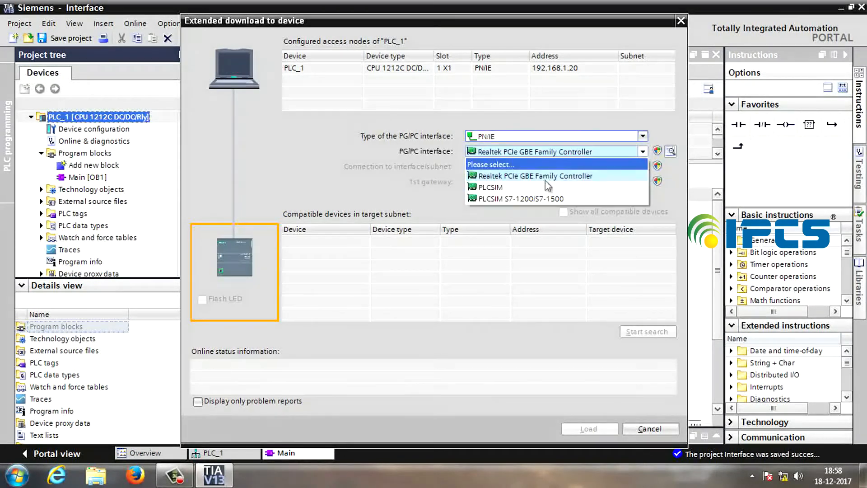
left_click(548, 176)
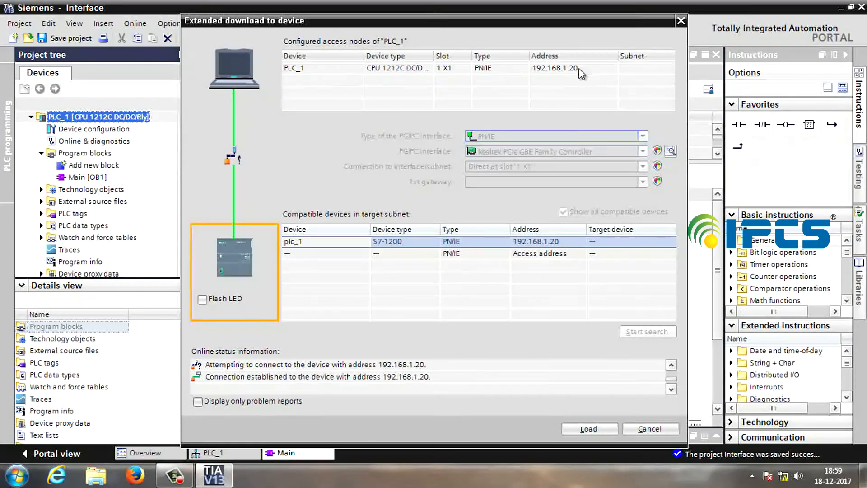
Step: Load PLC_1 to the S7-1200 found at 192.168.1.20 without synchronization, stopping all modules before the download and starting them when finishing
left_click(589, 429)
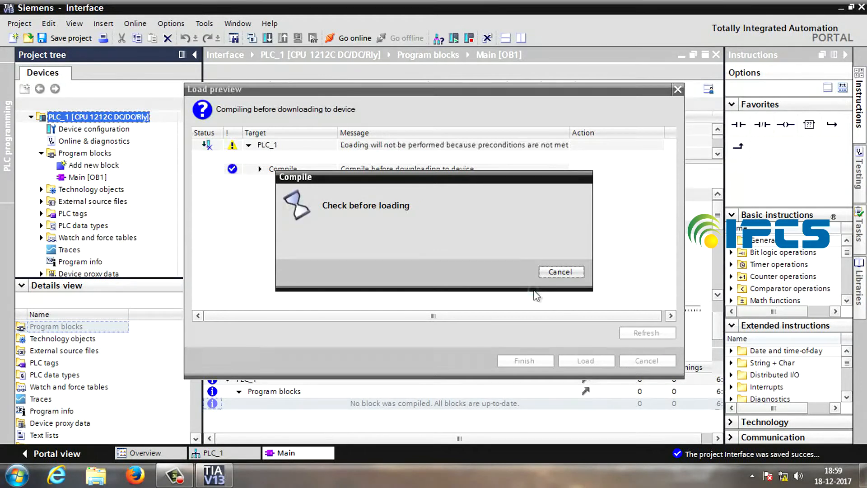
left_click(559, 361)
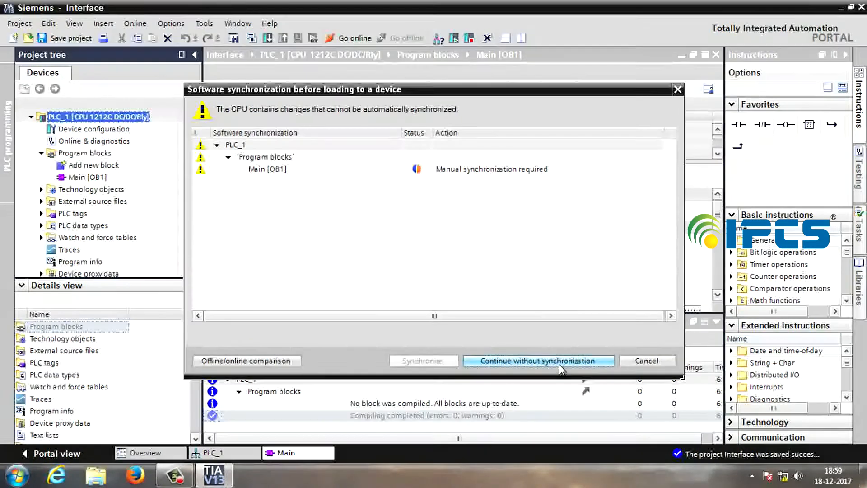
left_click(614, 169)
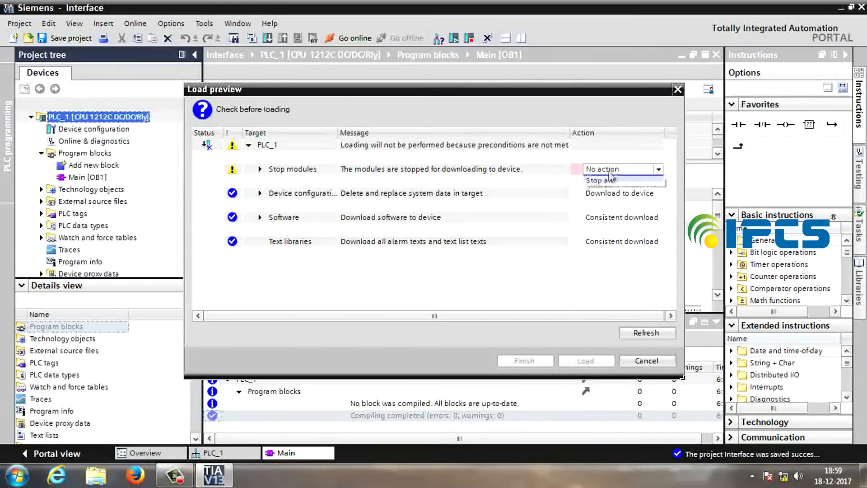
left_click(603, 188)
left_click(598, 359)
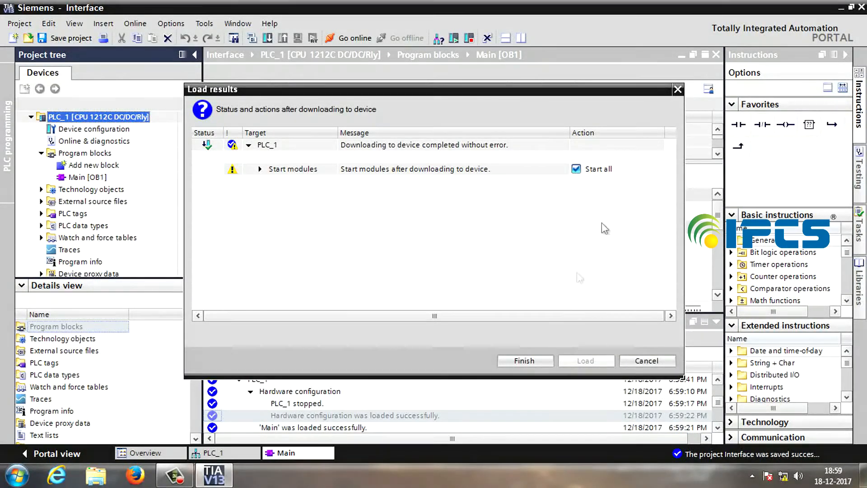
left_click(538, 360)
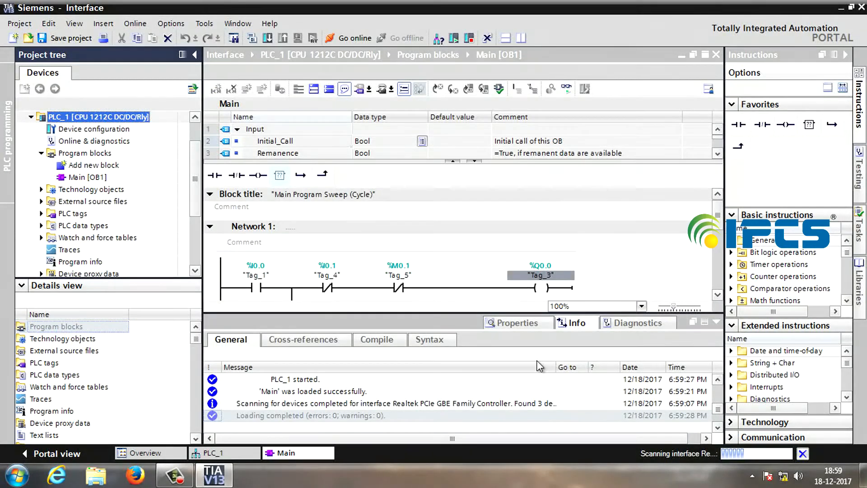
left_click(716, 322)
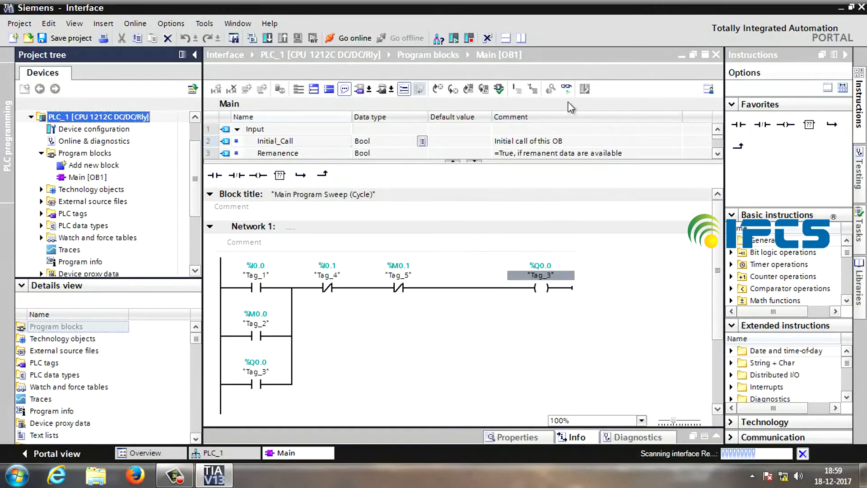
Step: Go online with PLC_1, turn on monitoring for Main [OB1] and collapse the diagnostics area to view the whole network
left_click(351, 37)
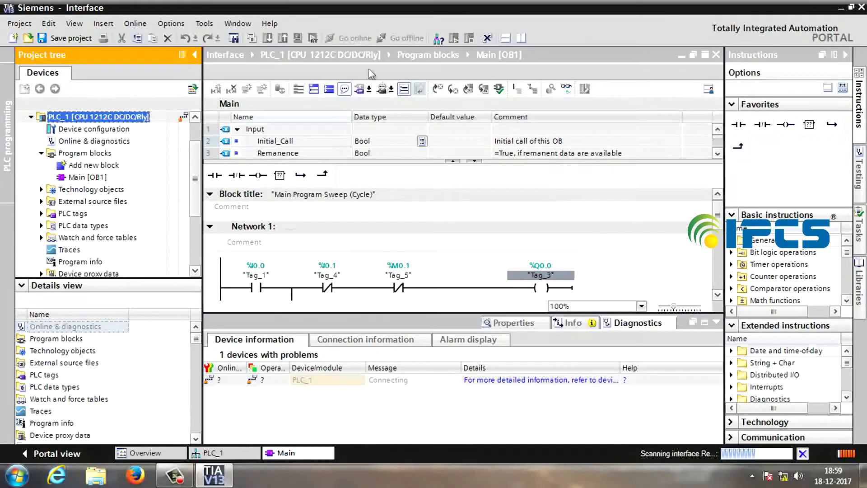
left_click(566, 89)
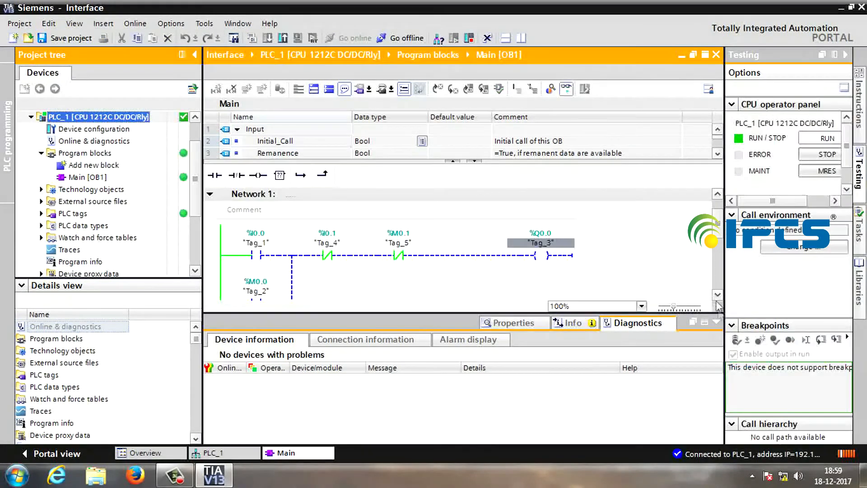
left_click(716, 322)
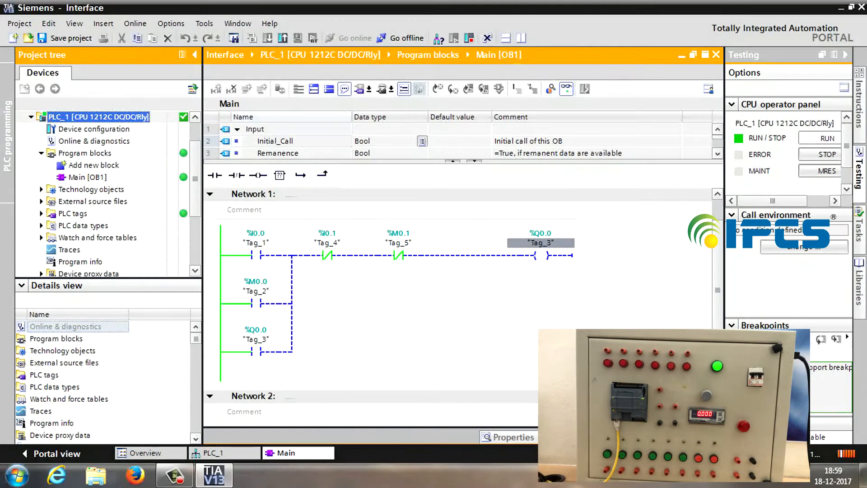
Step: Test the start bit online by modifying the M0.0 contact to 1 and back to 0
left_click(259, 308)
right_click(259, 308)
mouse_move(338, 99)
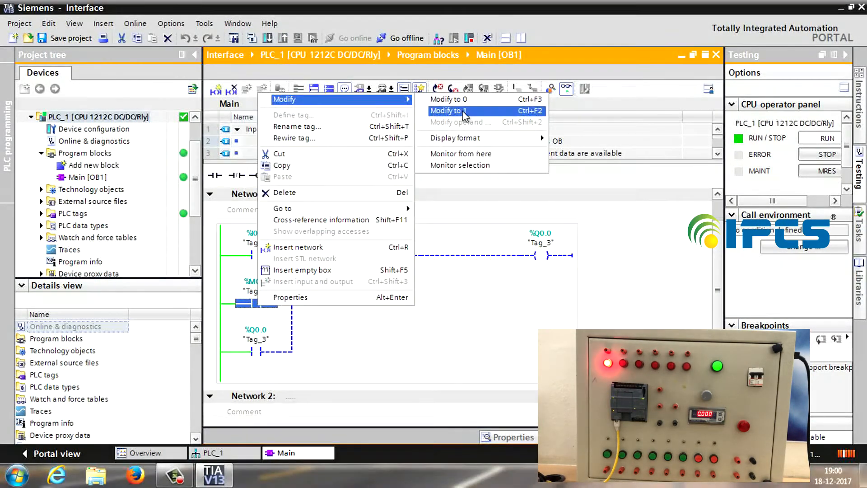
left_click(433, 111)
right_click(261, 311)
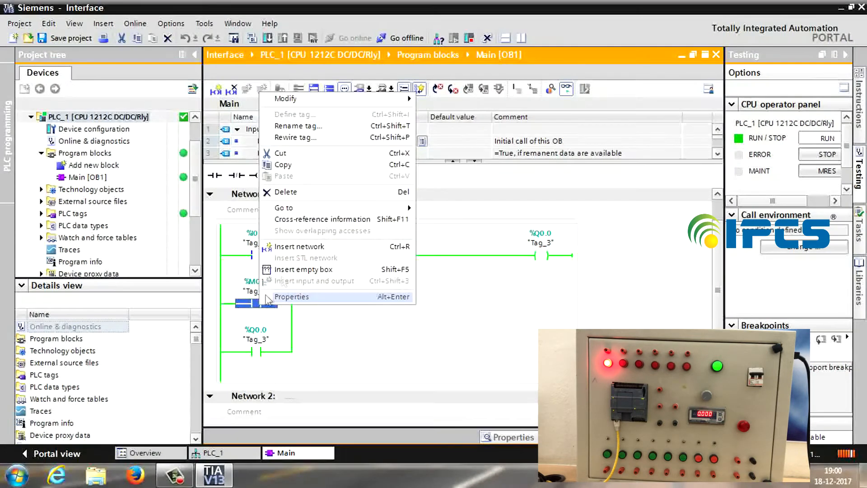
mouse_move(384, 100)
left_click(429, 99)
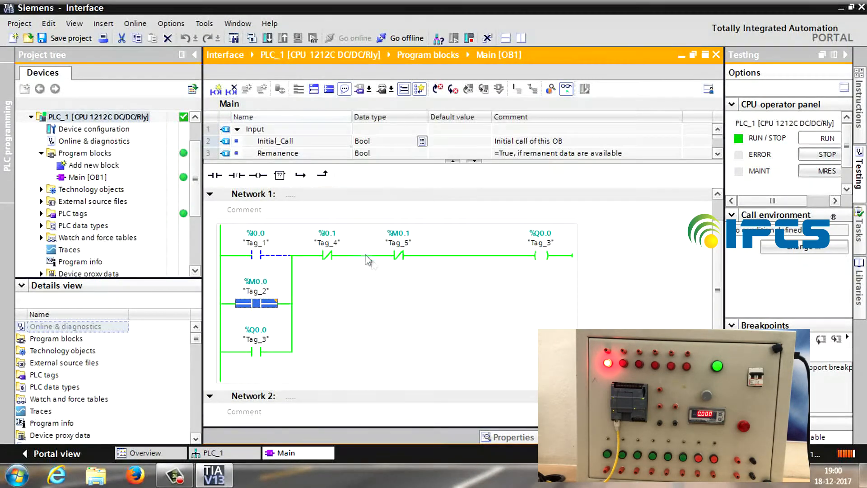
Step: Test the stop bit online by modifying the normally closed M0.1 contact to 1 and back to 0
right_click(399, 257)
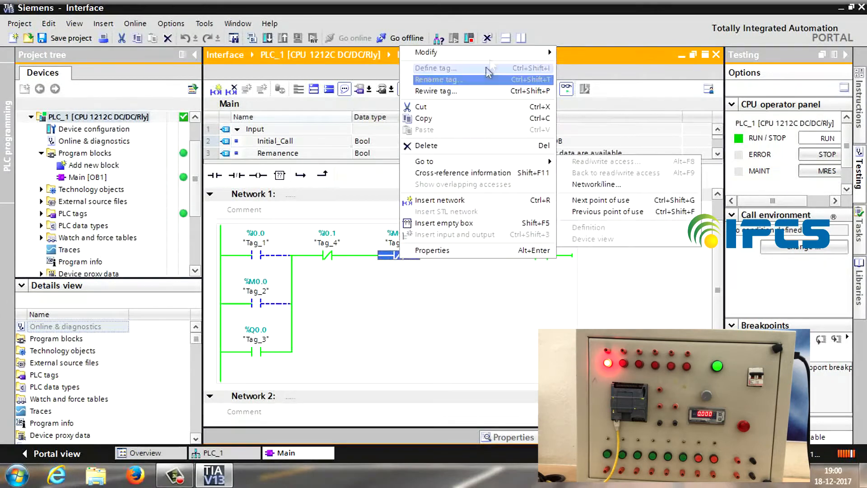
mouse_move(532, 56)
left_click(587, 64)
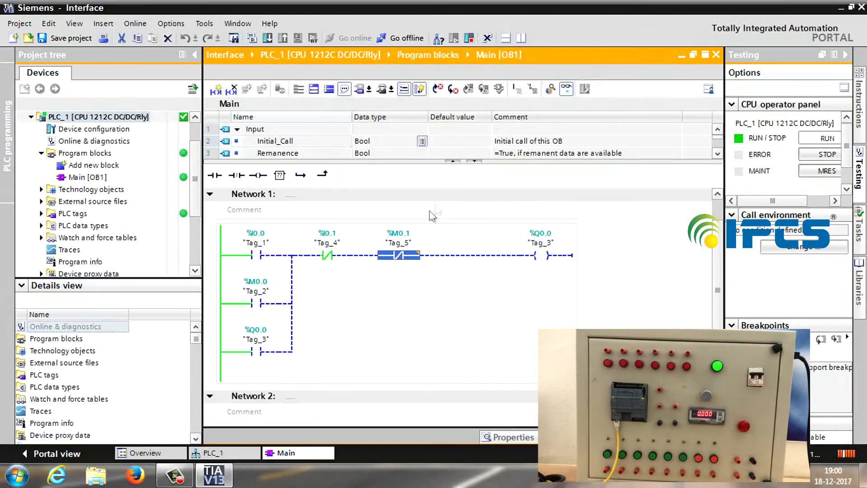
right_click(402, 264)
mouse_move(533, 54)
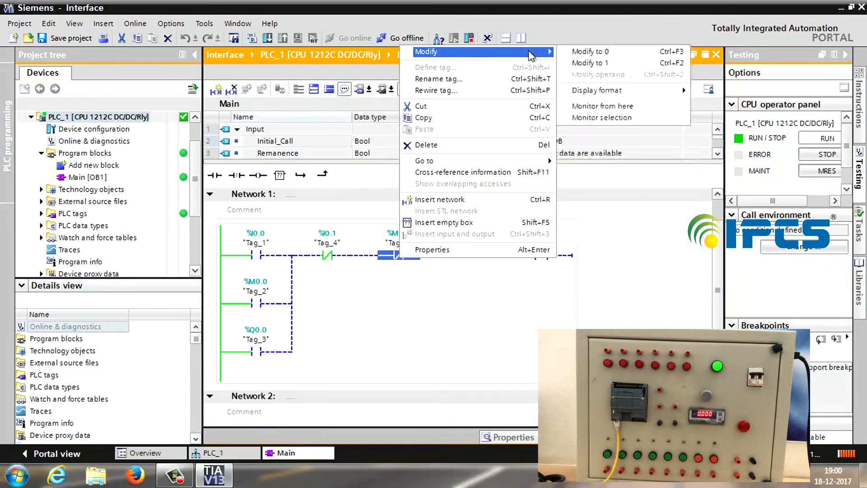
left_click(583, 52)
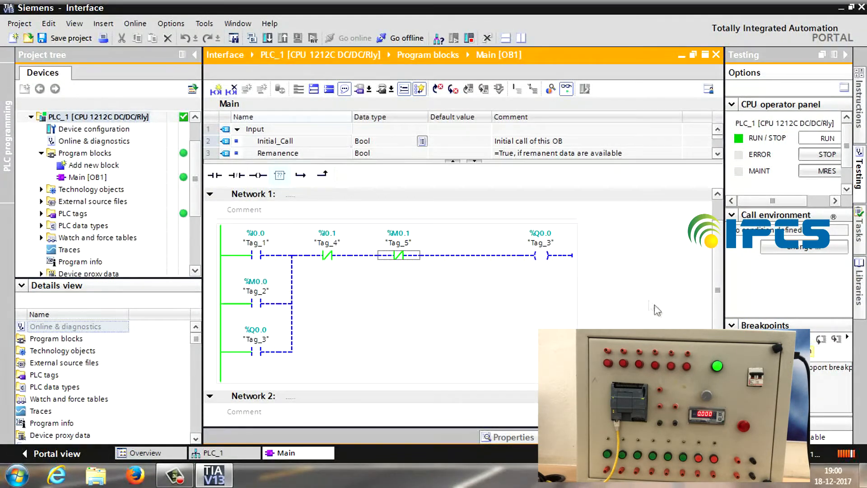
left_click(696, 314)
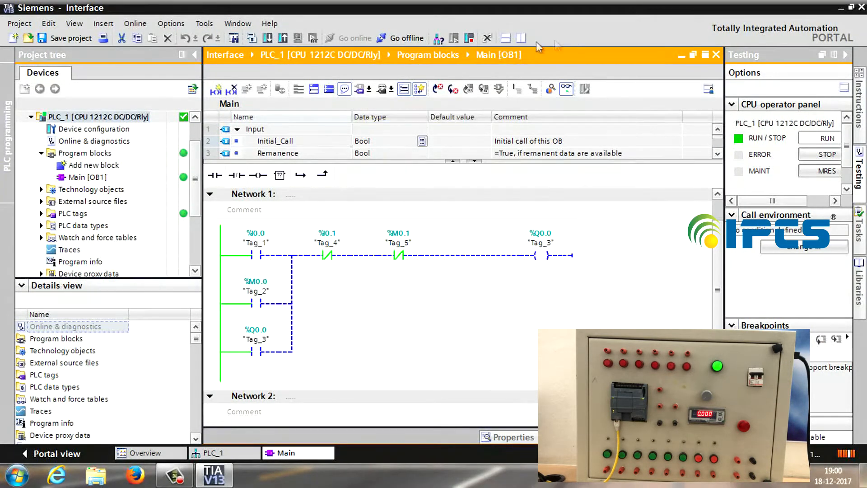
Step: Minimize the TIA Portal window to return to the Windows desktop
left_click(841, 8)
right_click(409, 56)
left_click(445, 93)
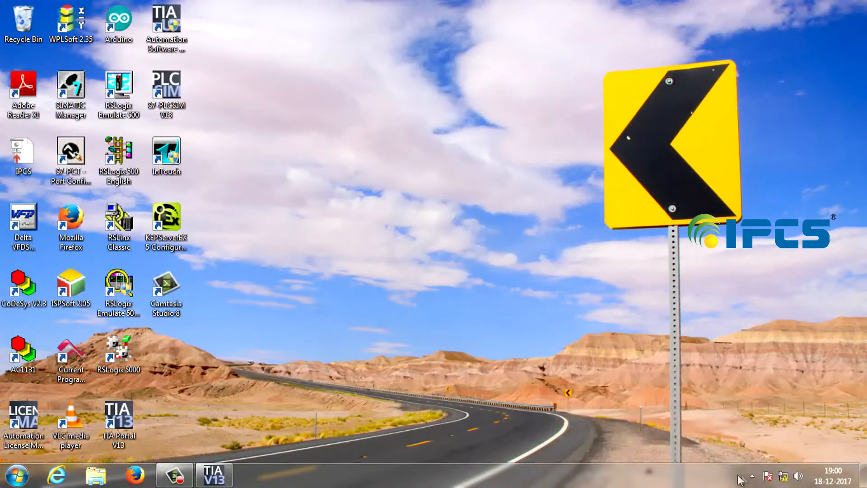
Step: Open the KEPServerEX configuration and start a new project, allowing it to replace the current runtime project
left_click(752, 475)
double_click(754, 410)
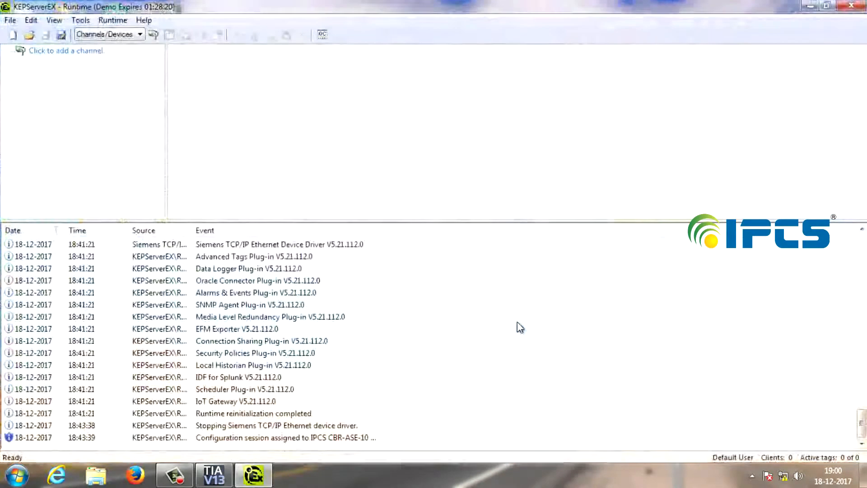
left_click(10, 20)
left_click(28, 33)
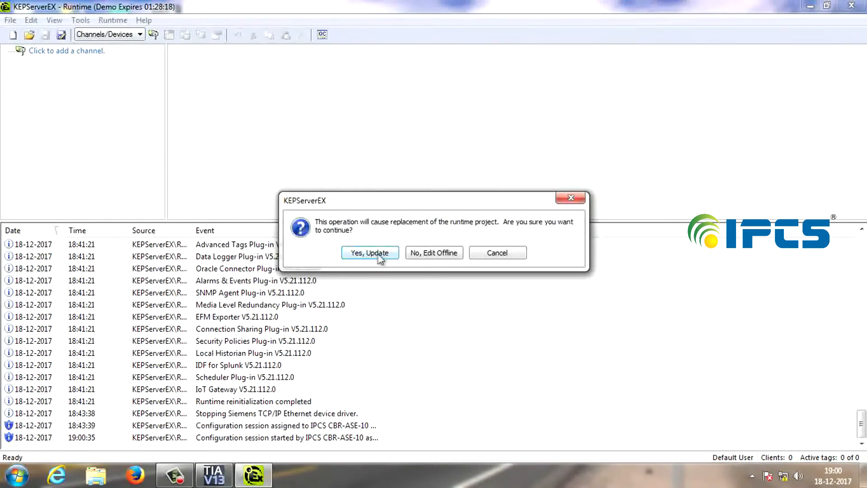
left_click(433, 253)
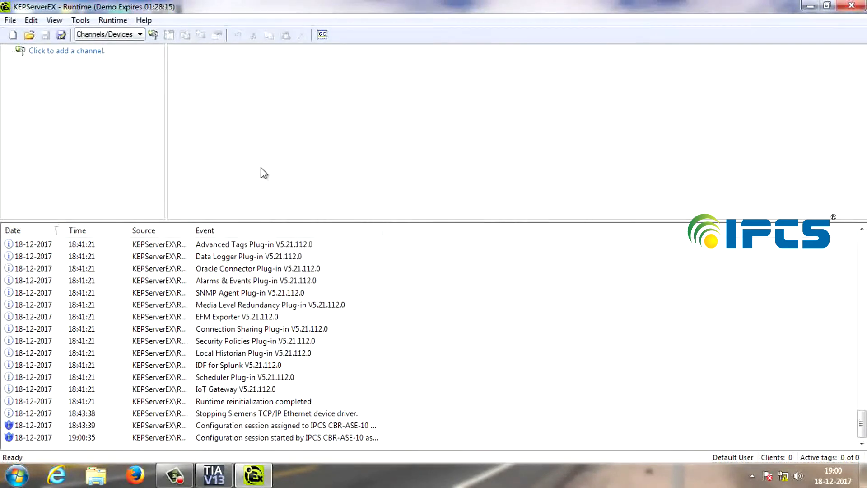
Step: Start a new channel named Siemens and assign it the Siemens TCP/IP Ethernet device driver
left_click(76, 53)
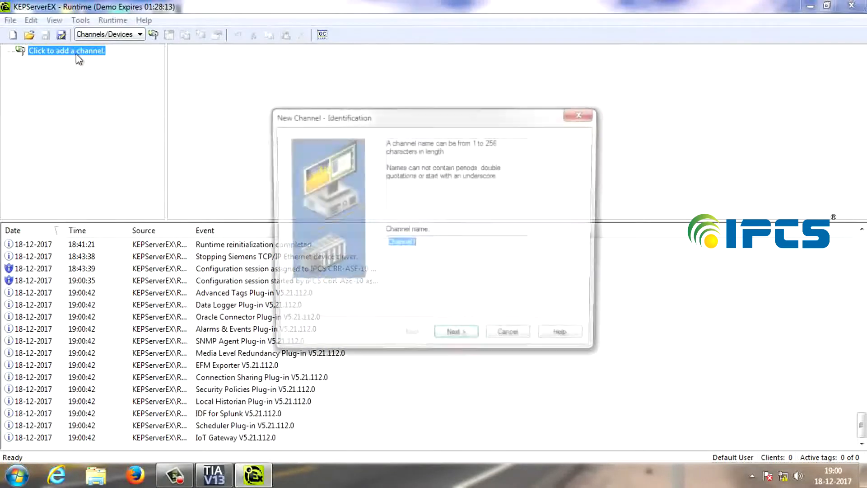
type("Siemens")
key("Return")
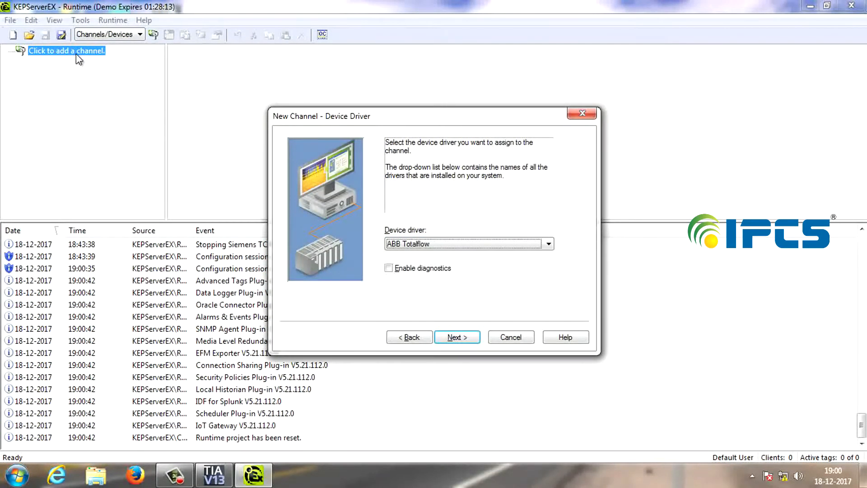
left_click(436, 244)
left_click_drag(549, 54, 551, 166)
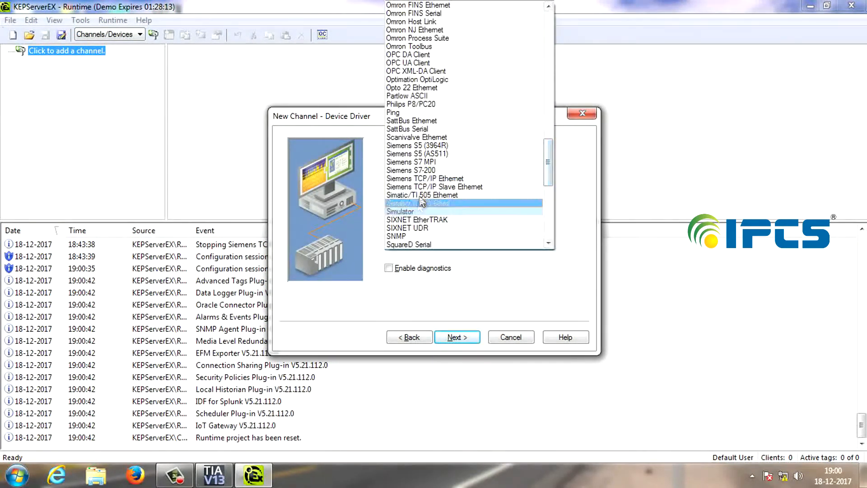
left_click(449, 179)
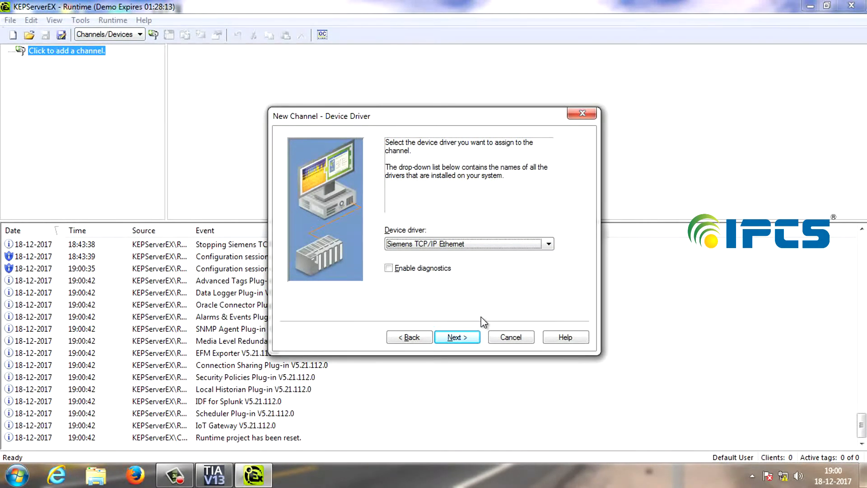
left_click(454, 336)
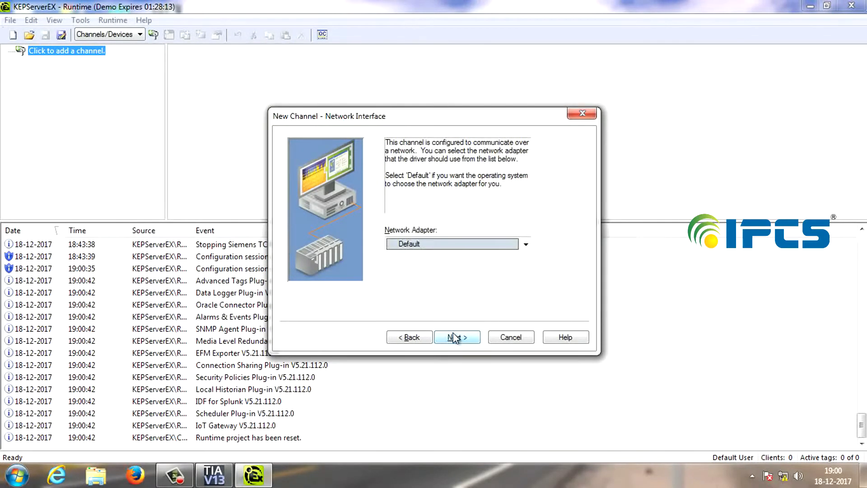
Step: Select the Realtek PCIe GBE adapter [192.168.1.121] for the channel and finish creating it with the remaining defaults
left_click(452, 244)
left_click(452, 265)
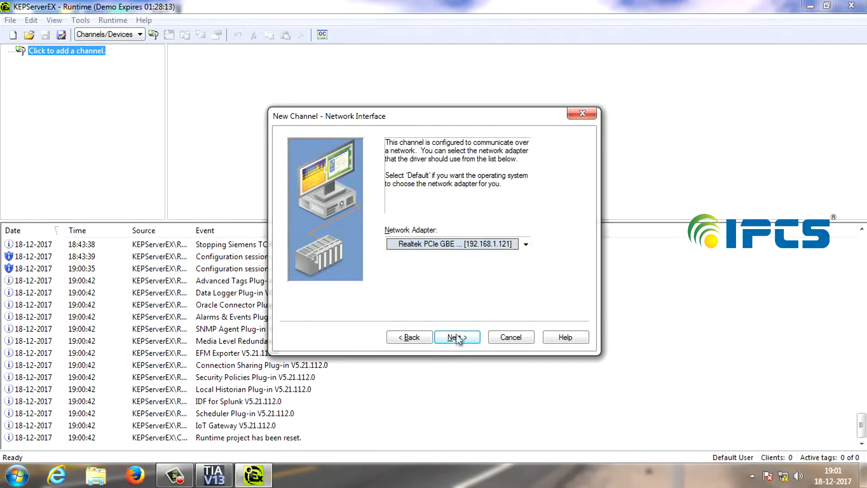
left_click(469, 337)
left_click(470, 337)
left_click(471, 337)
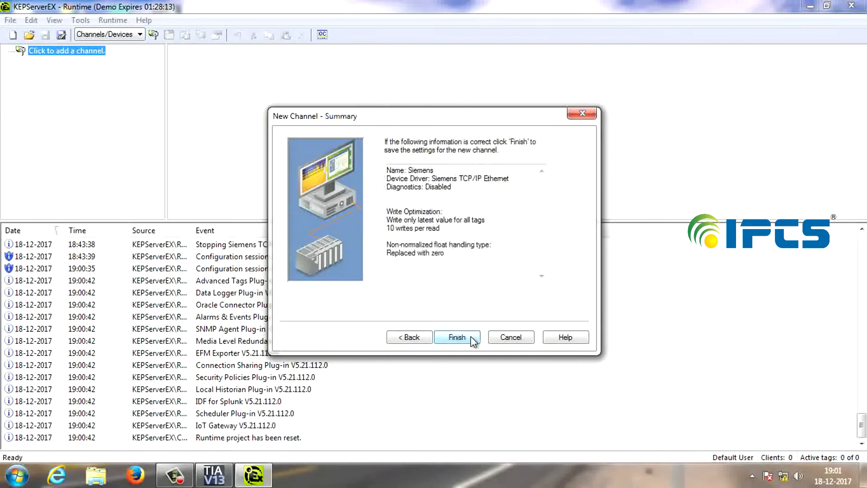
left_click(466, 336)
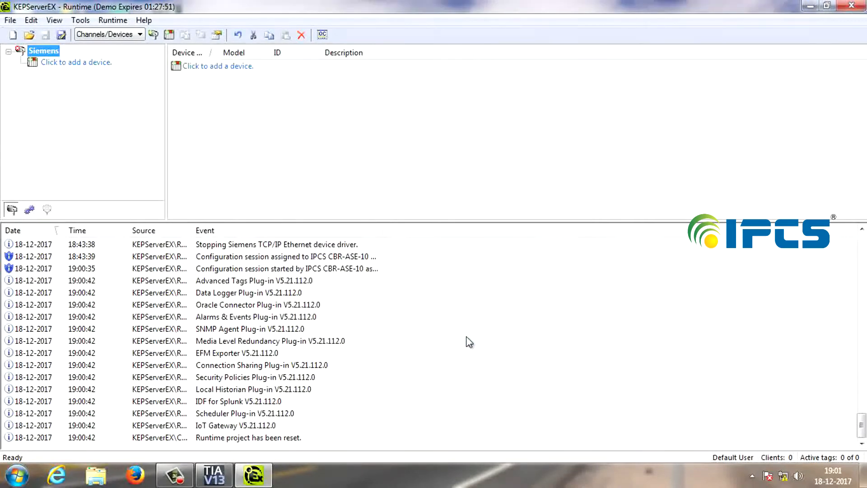
Step: Start a new device named S7 1200 under the Siemens channel and choose the S7-1200 model
left_click(77, 63)
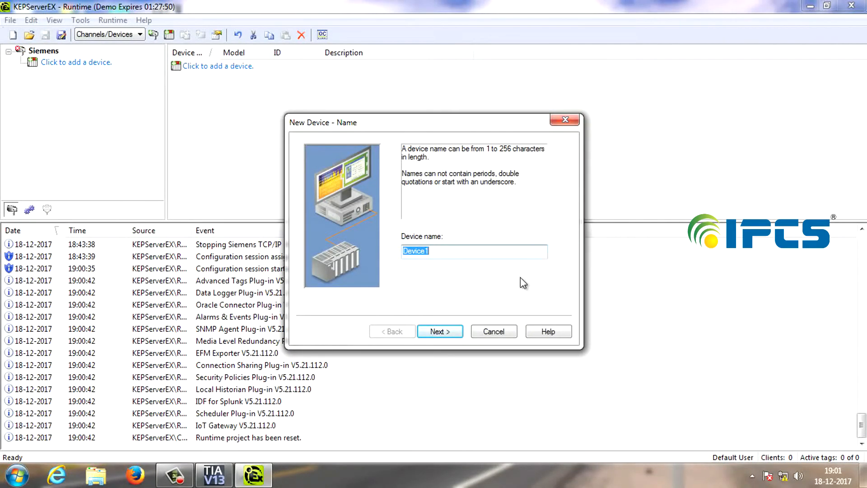
type("S7 1200")
left_click(439, 330)
left_click(466, 251)
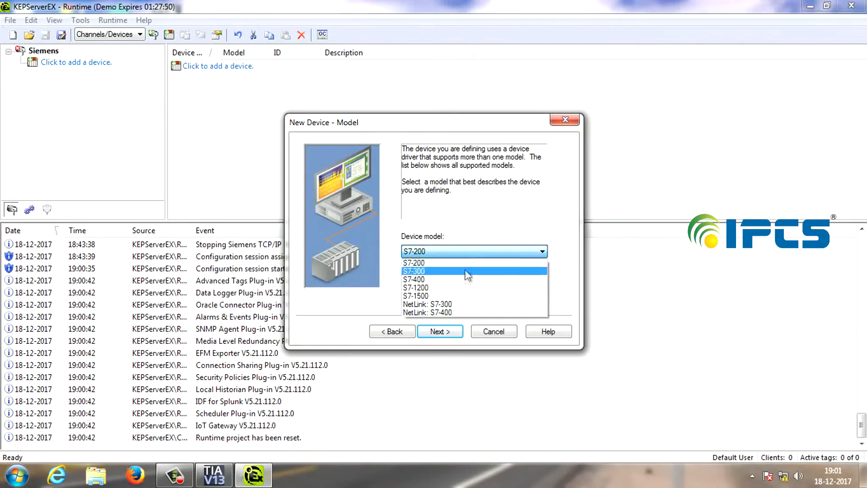
left_click(464, 288)
left_click(437, 332)
Step: Set the device ID to 192.168.1.20 and finish creating the device with the remaining default settings
type("192.18")
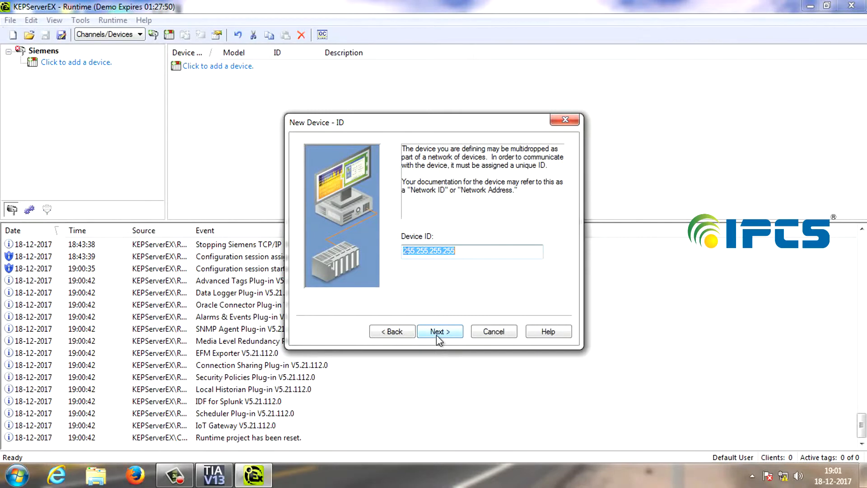
key("BackSpace")
type("68.1.20")
left_click(441, 331)
left_click(441, 331)
left_click(441, 331)
left_click(441, 331)
left_click(441, 330)
left_click(441, 331)
left_click(441, 331)
left_click(441, 331)
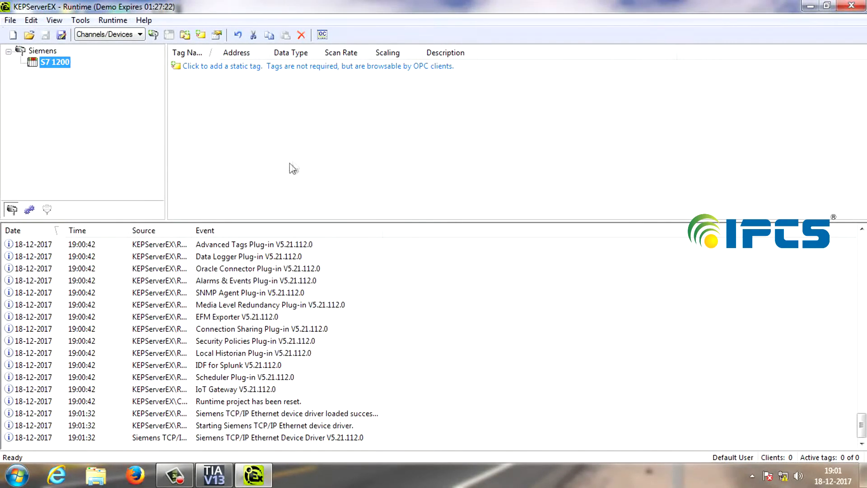
Step: Create a static tag named Start at address M0.0 for the S7 1200 device and validate the address
left_click(338, 123)
double_click(305, 101)
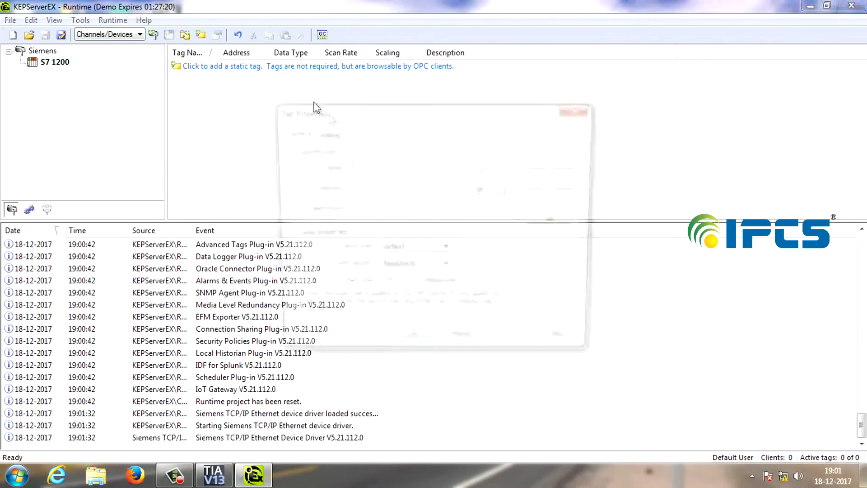
type("Start")
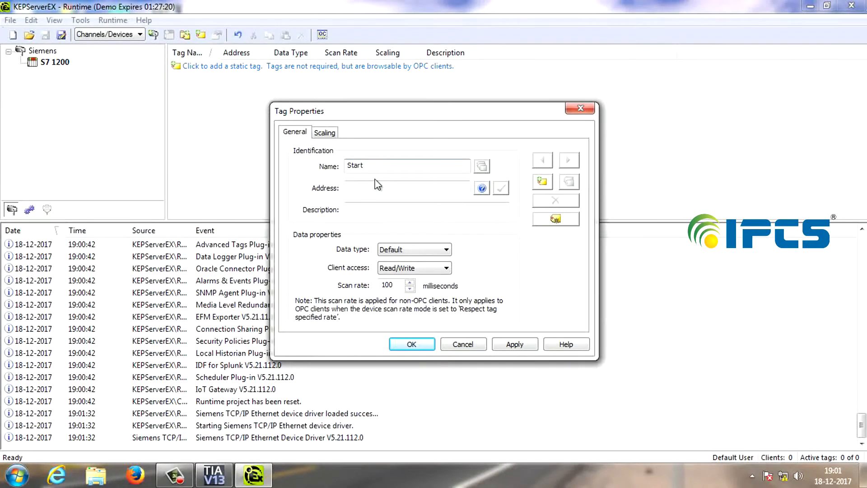
key("Tab")
key("BackSpace")
key("BackSpace")
key("BackSpace")
left_click(503, 188)
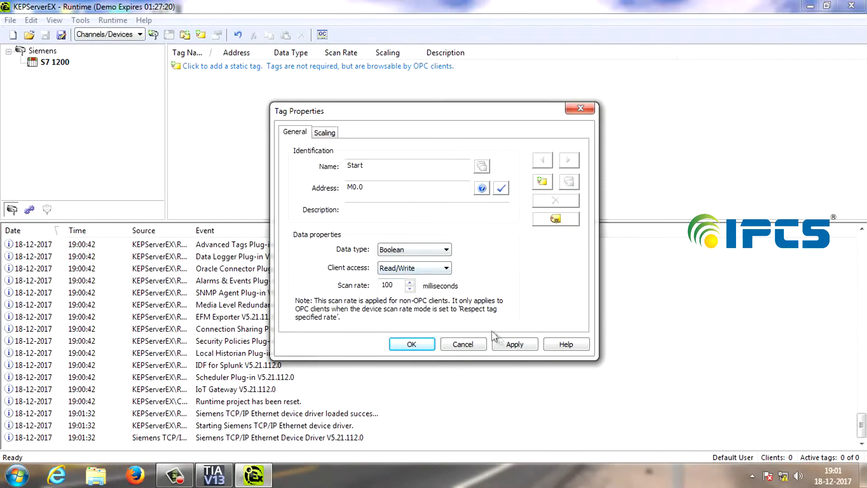
left_click(510, 344)
left_click(409, 343)
Step: Create a second static tag named Stop at address M0.1
double_click(334, 155)
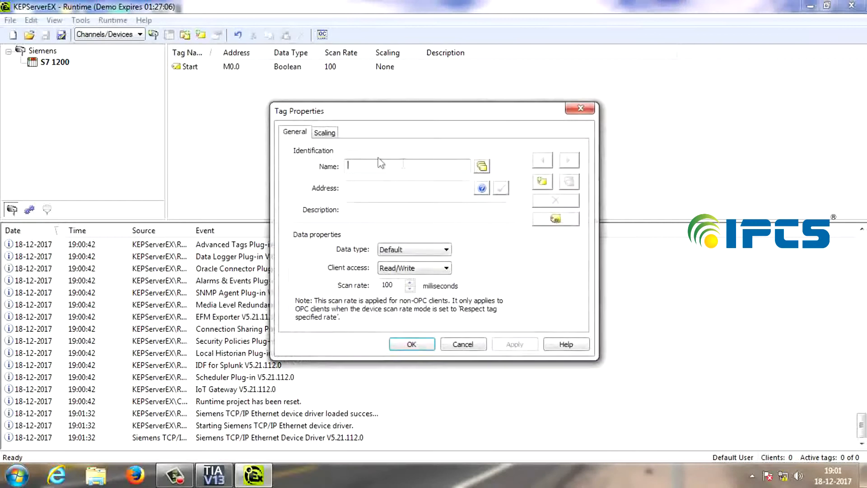
type("Stop")
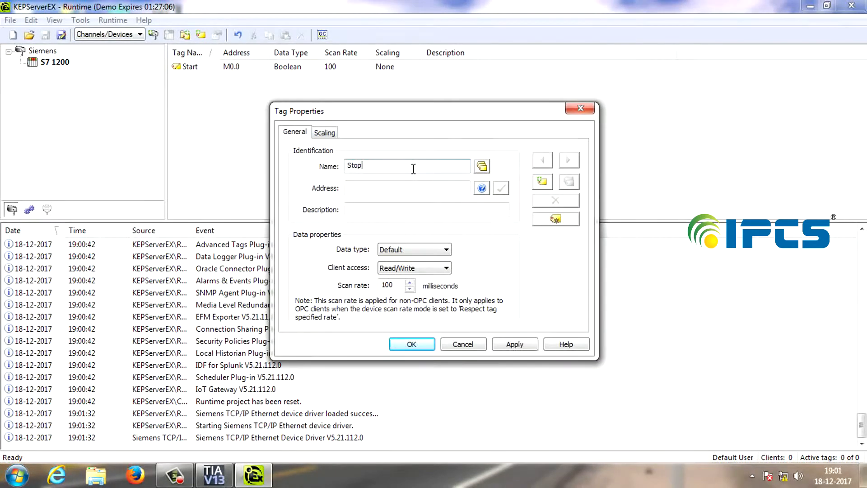
left_click(436, 188)
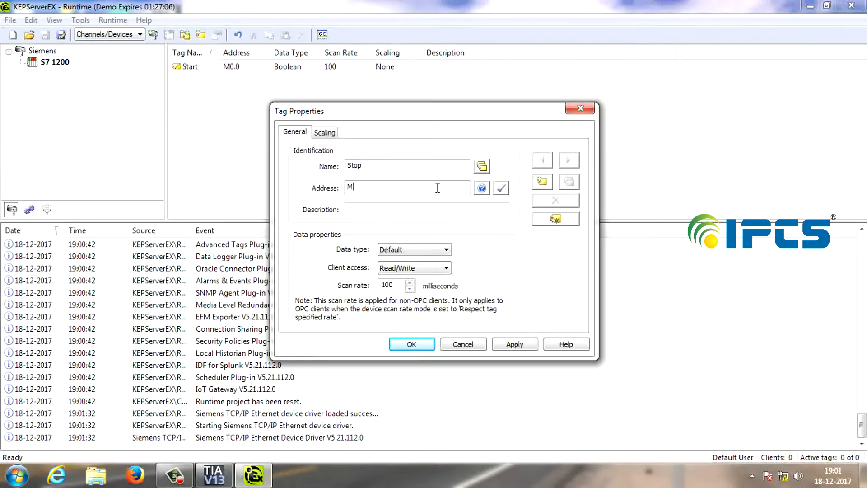
type("M0.1")
left_click(514, 344)
left_click(412, 344)
Step: Create a third static tag named Out at address Q0.0 and validate the address
double_click(307, 133)
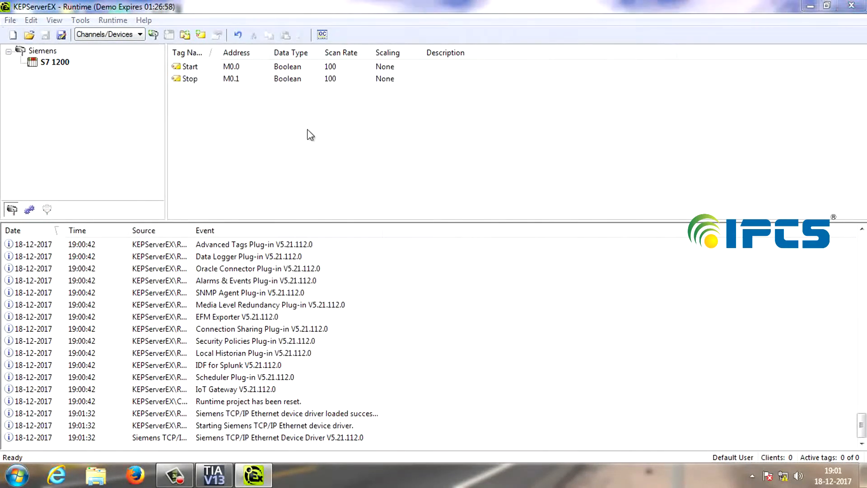
type("Out")
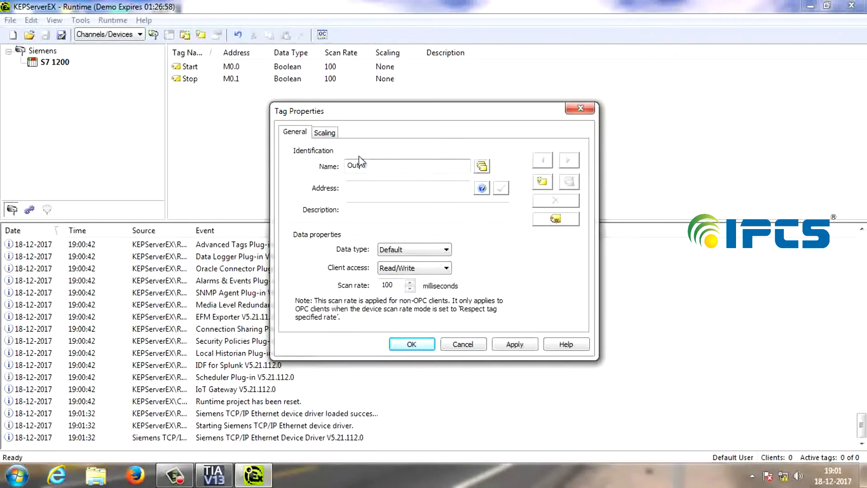
left_click(429, 188)
type("Q0.0")
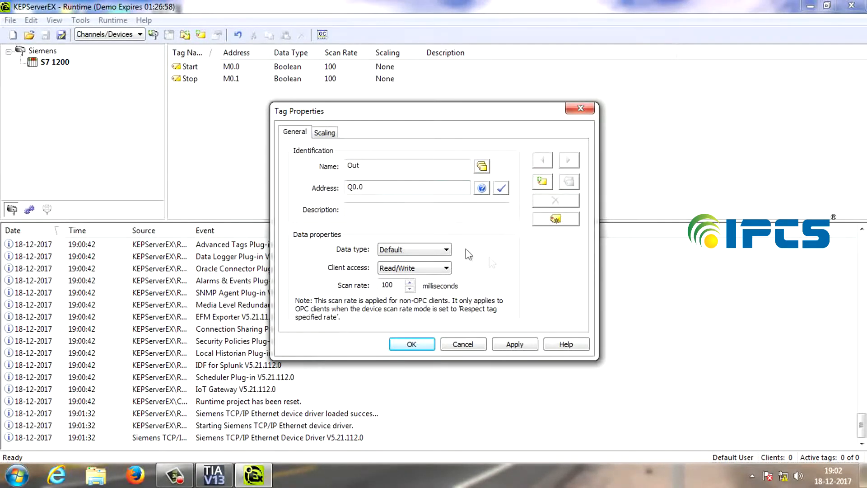
left_click(501, 188)
left_click(506, 346)
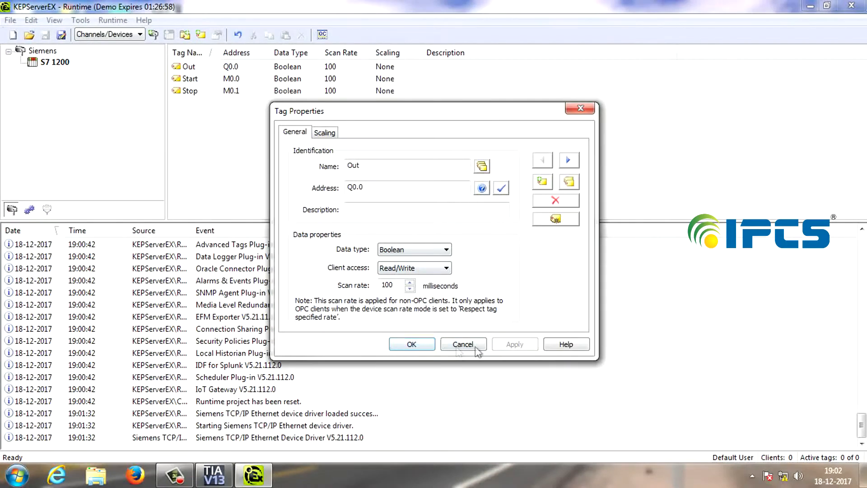
left_click(412, 344)
Step: Reinitialize the server runtime with the three tags in place
left_click_drag(442, 141, 215, 73)
left_click(309, 154)
left_click(115, 21)
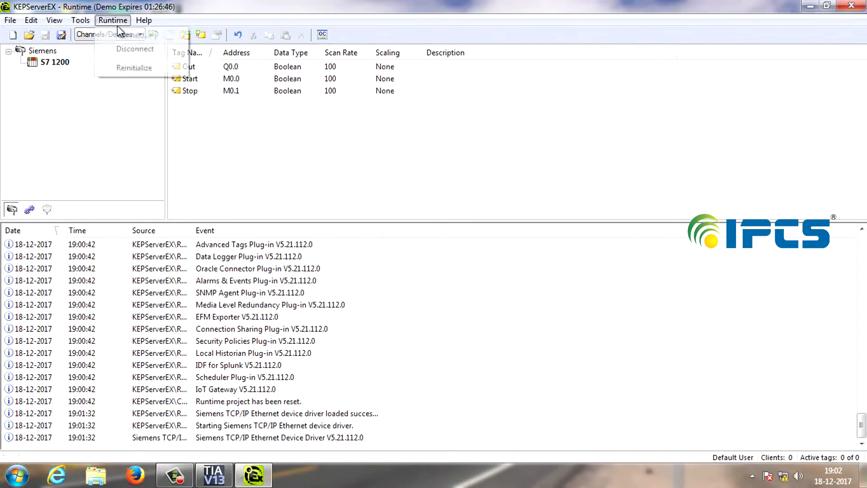
left_click(129, 69)
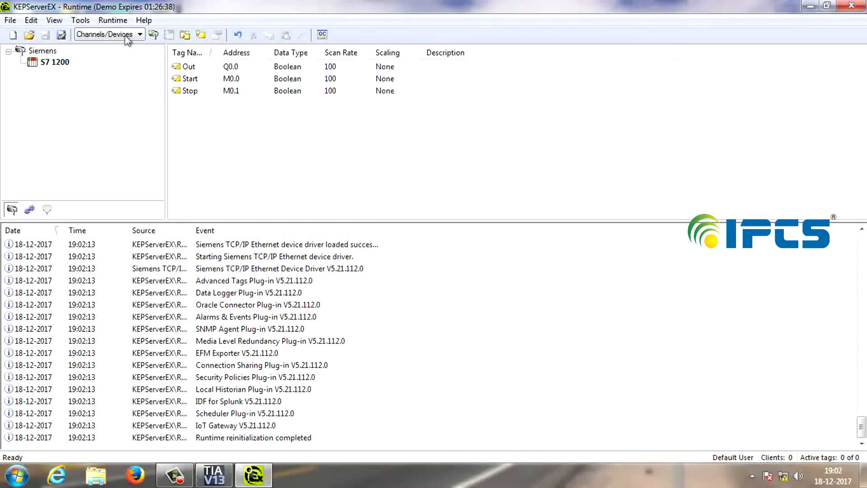
Step: Check the values and quality of the Siemens.S7 1200 tags in OPC Quick Client, closing it without saving
left_click(81, 20)
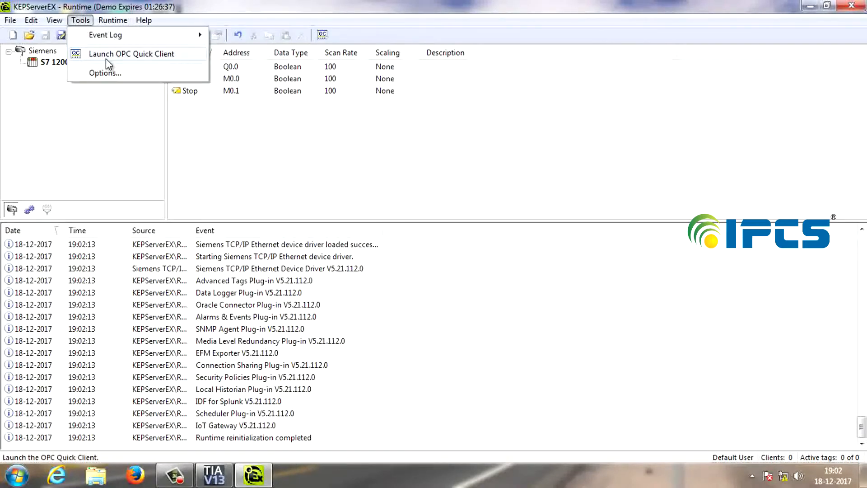
left_click(106, 56)
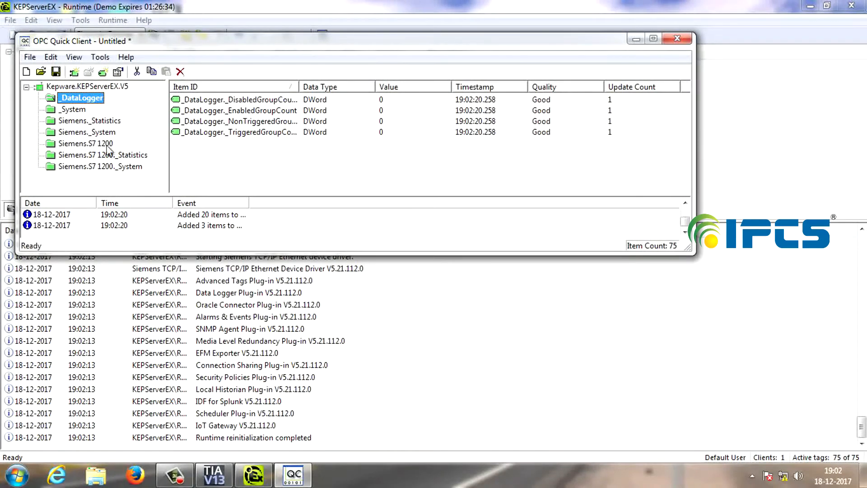
left_click(107, 144)
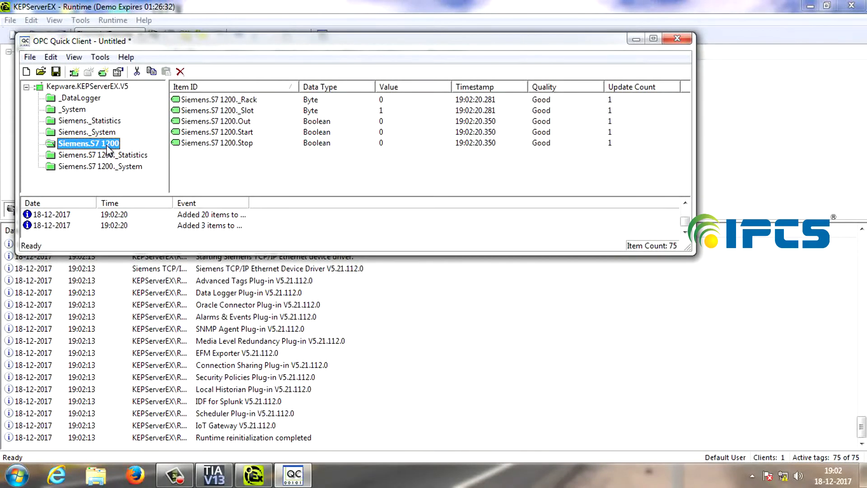
left_click_drag(195, 165, 571, 126)
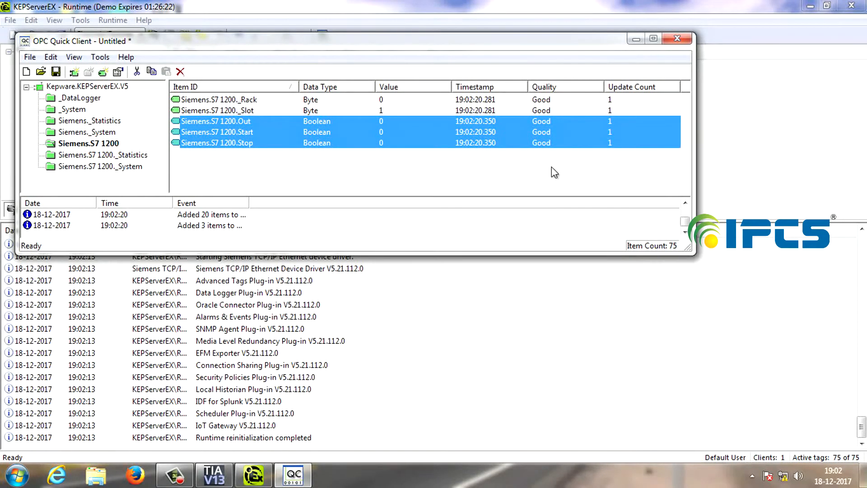
left_click(464, 206)
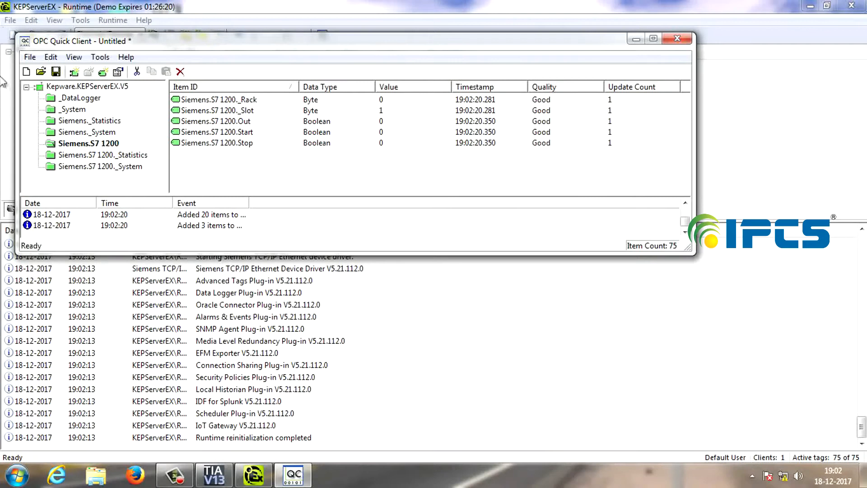
left_click(676, 39)
left_click(374, 186)
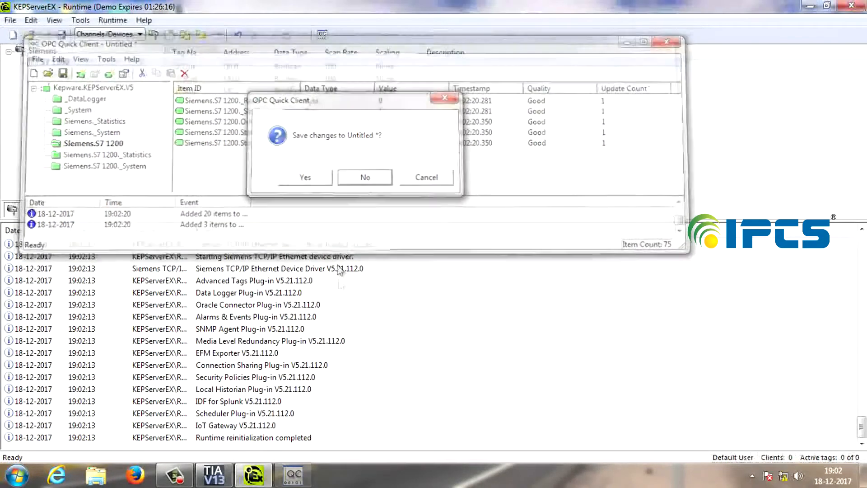
Step: Review the FastDDE/SuiteLink connection settings and application name in the project properties, and close them
left_click(9, 21)
left_click(55, 134)
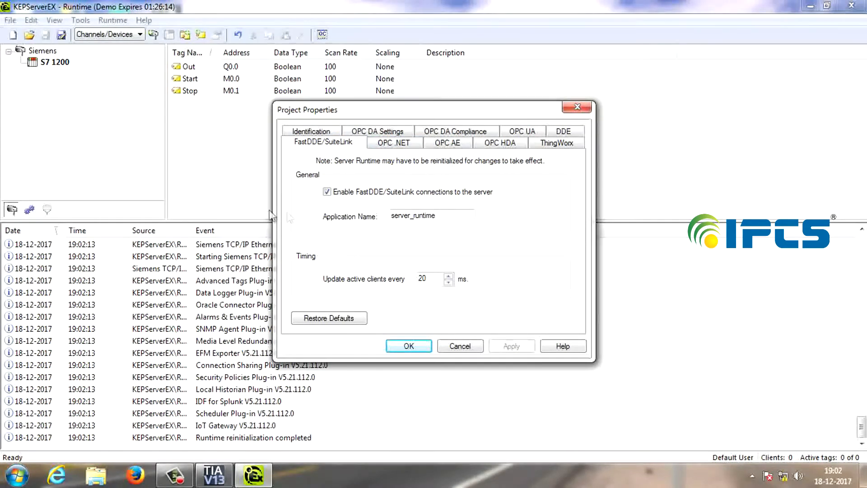
left_click(299, 130)
left_click(319, 133)
left_click(409, 346)
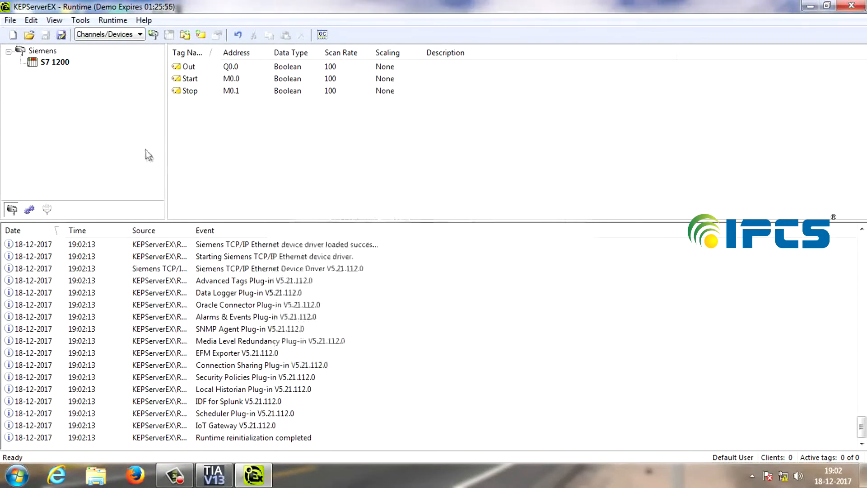
Step: Add an alias named interface mapped to Siemens.S7 1200 with a 10 ms scan rate override in the alias map
left_click(85, 22)
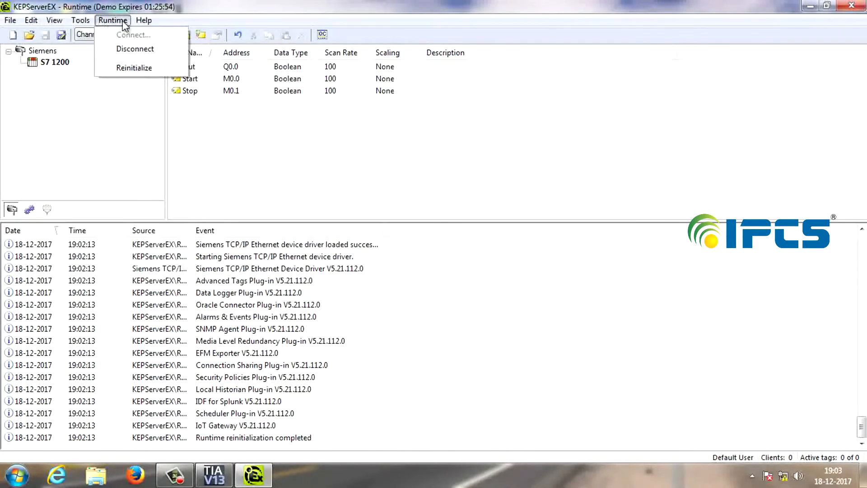
mouse_move(31, 22)
left_click(65, 76)
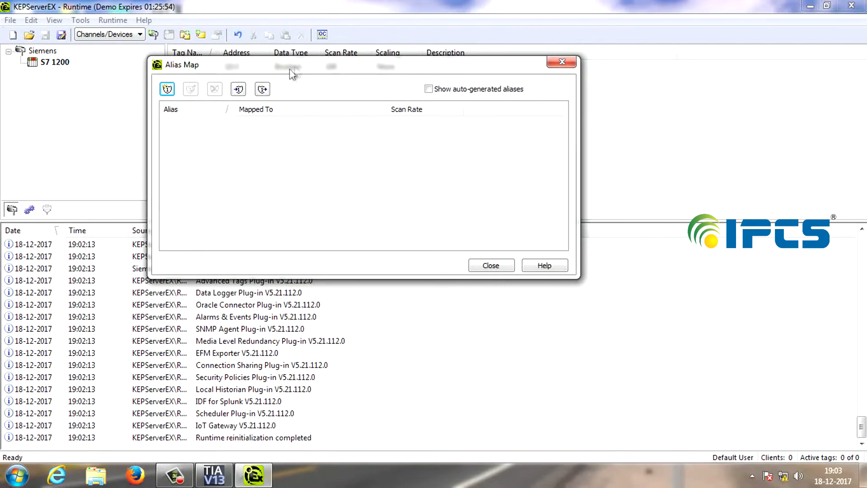
left_click_drag(289, 69, 338, 113)
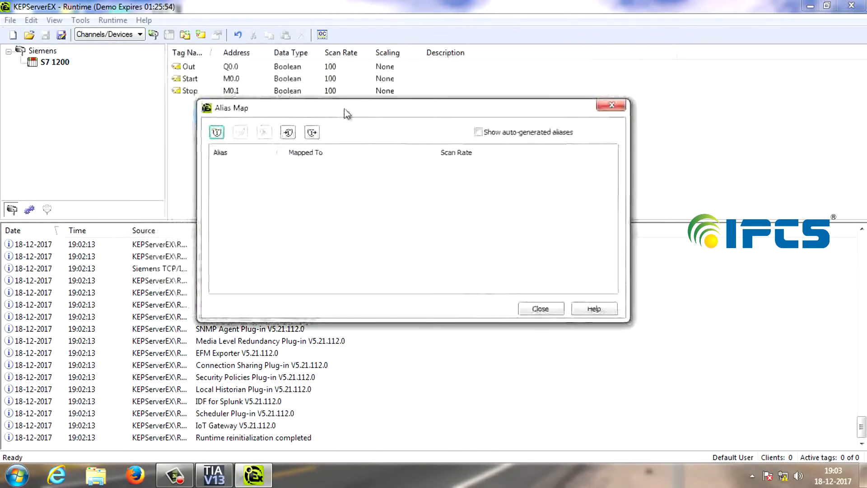
left_click(216, 133)
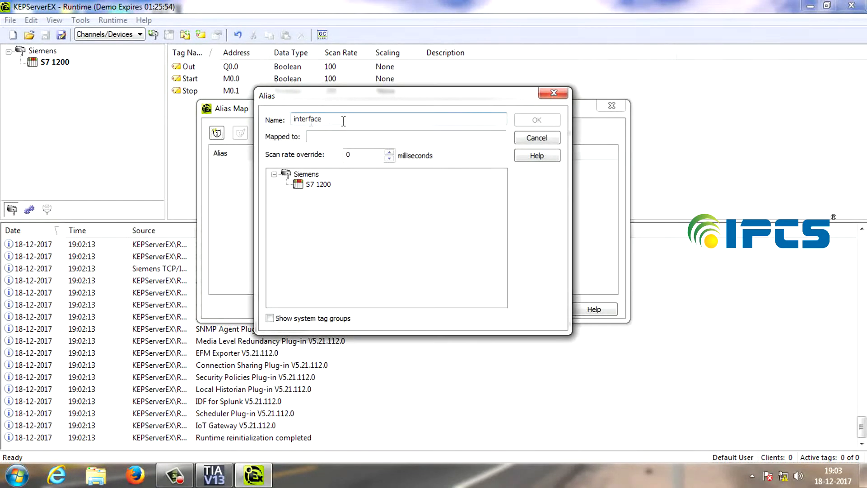
left_click(317, 185)
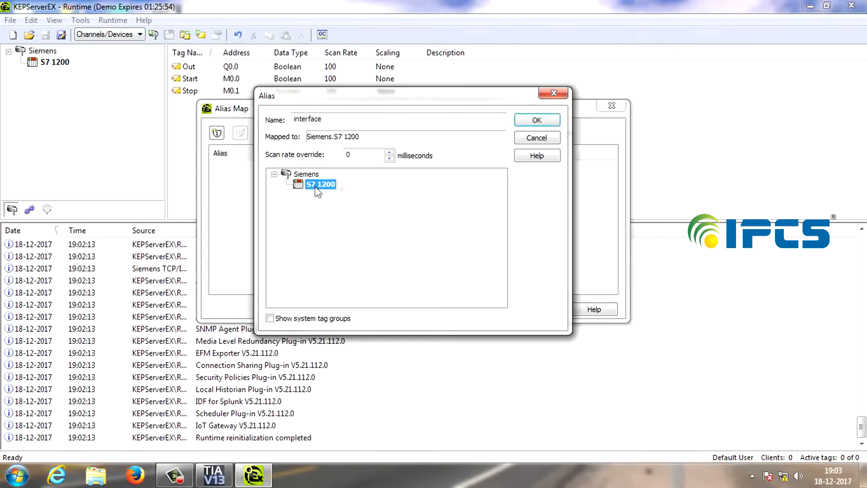
left_click(370, 153)
type("10")
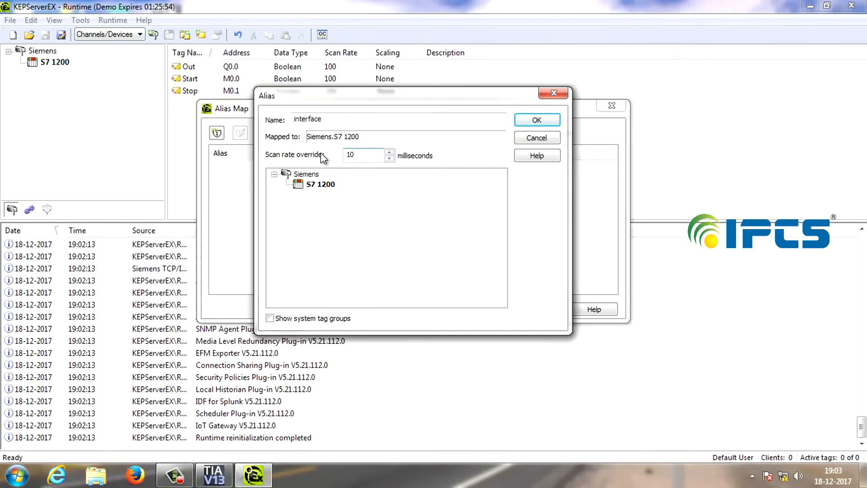
left_click(536, 120)
left_click(439, 166)
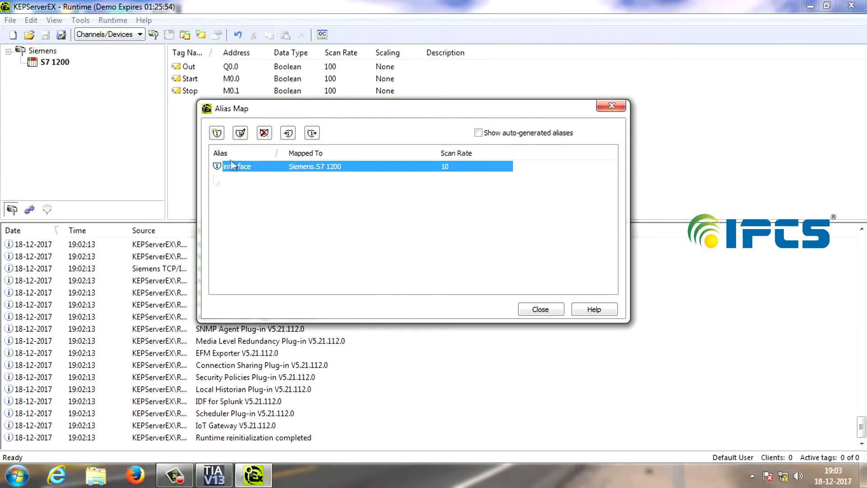
left_click(549, 310)
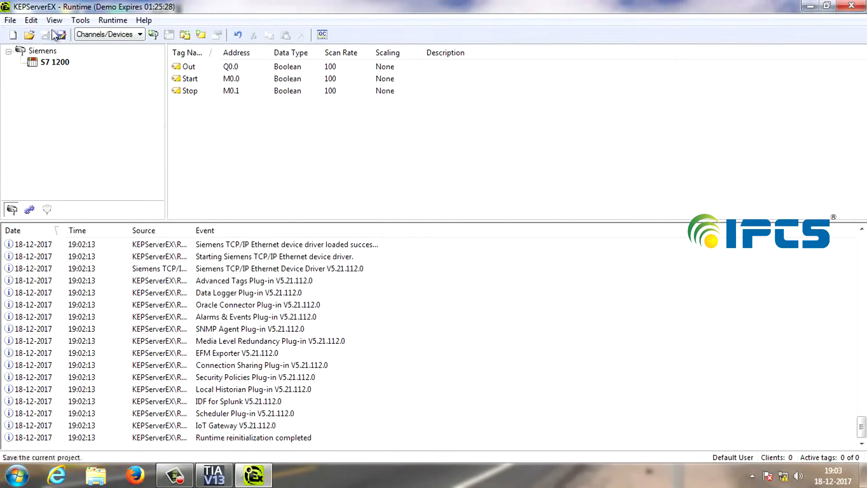
Step: Minimize the server configuration and launch InTouch Application Manager from the desktop
left_click(808, 9)
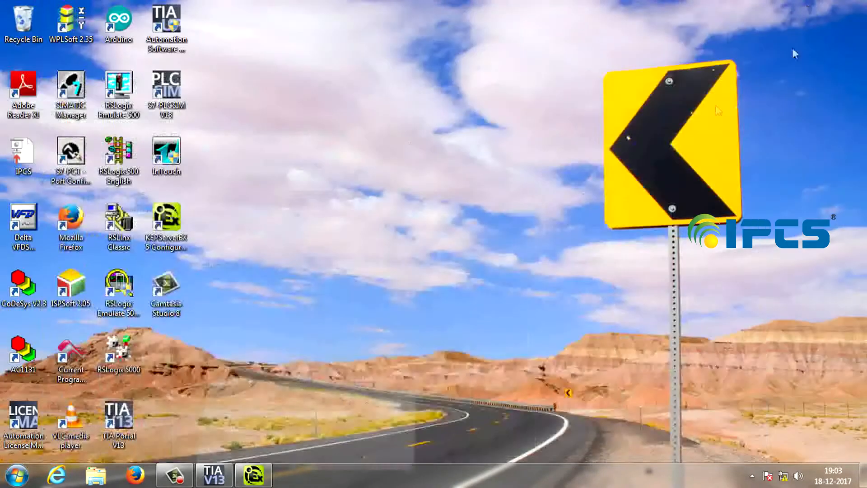
right_click(309, 114)
left_click(346, 152)
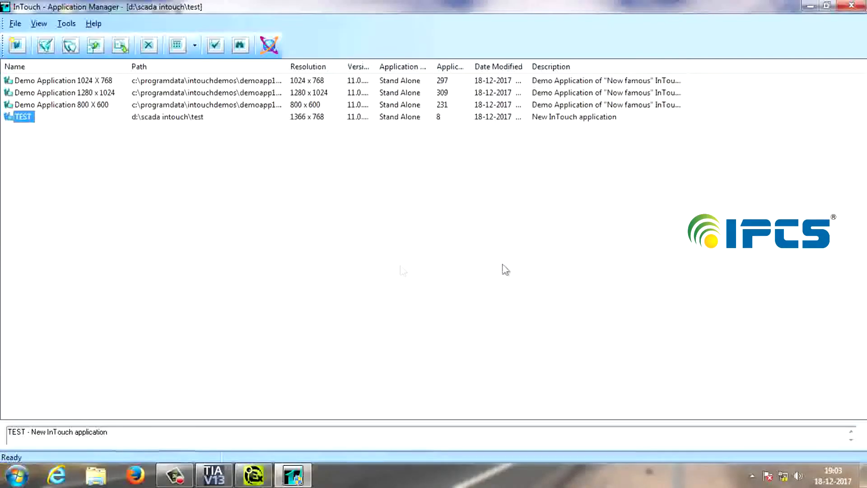
left_click(128, 221)
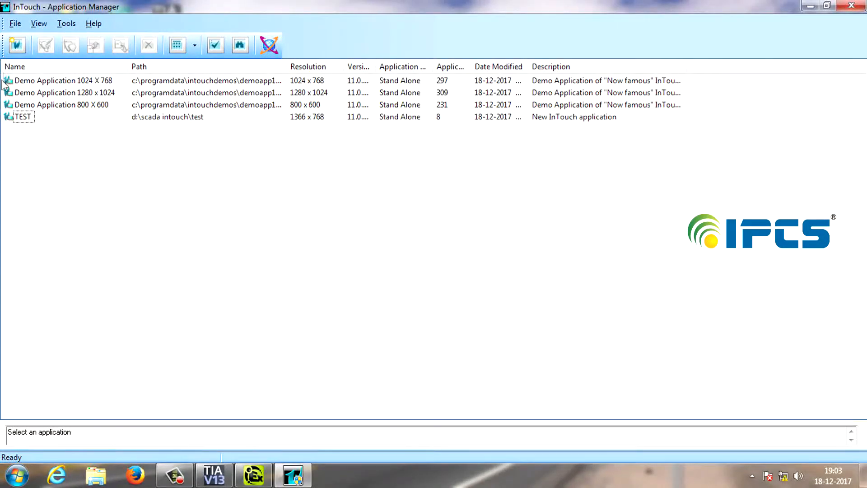
Step: Create an InTouch application named Interface in the Interface directory under D:\SCADA INTOUCH and open it in WindowMaker
left_click(17, 45)
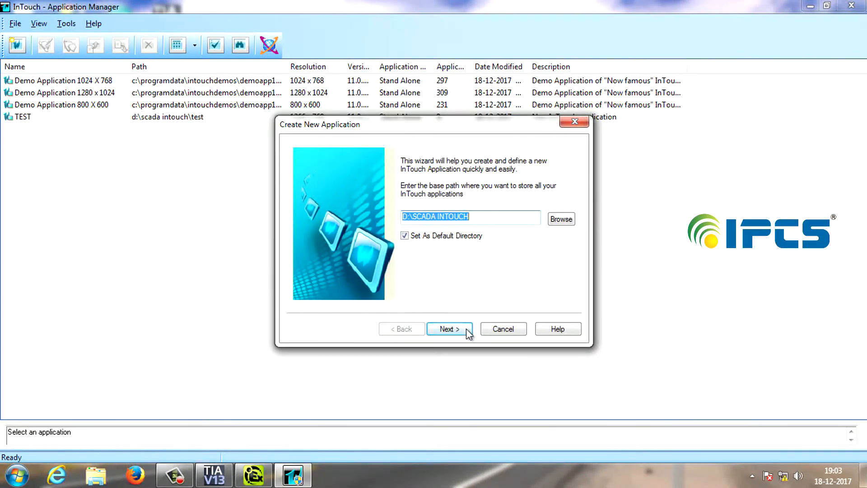
left_click(466, 329)
type("Intera")
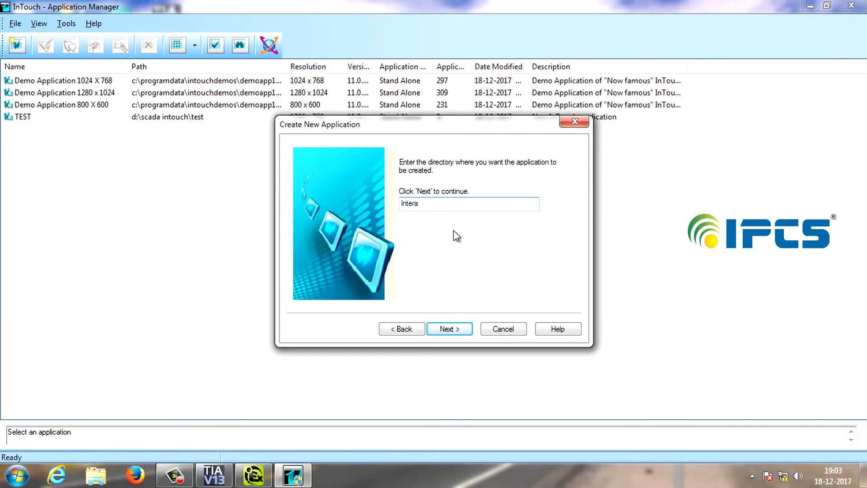
key("BackSpace")
type("face")
left_click(450, 329)
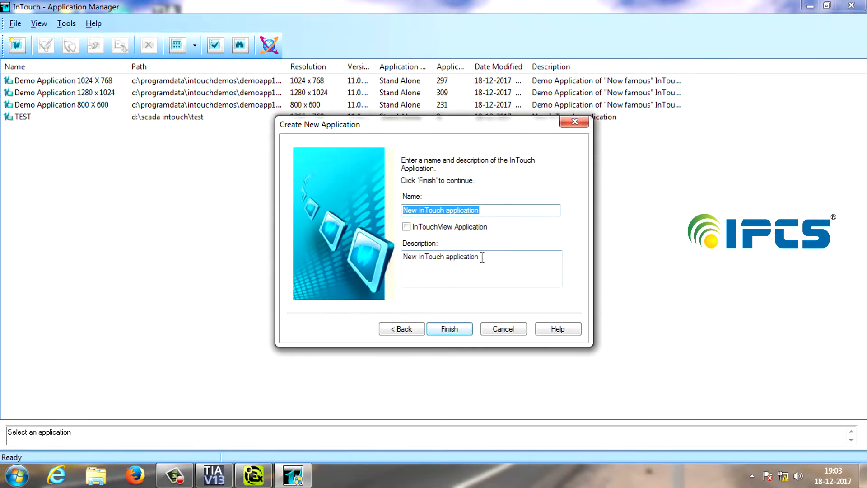
type("Interface")
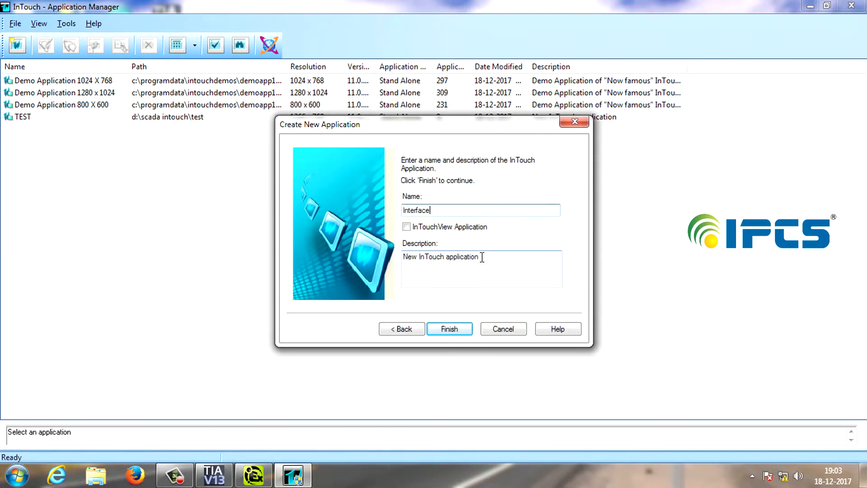
left_click(450, 329)
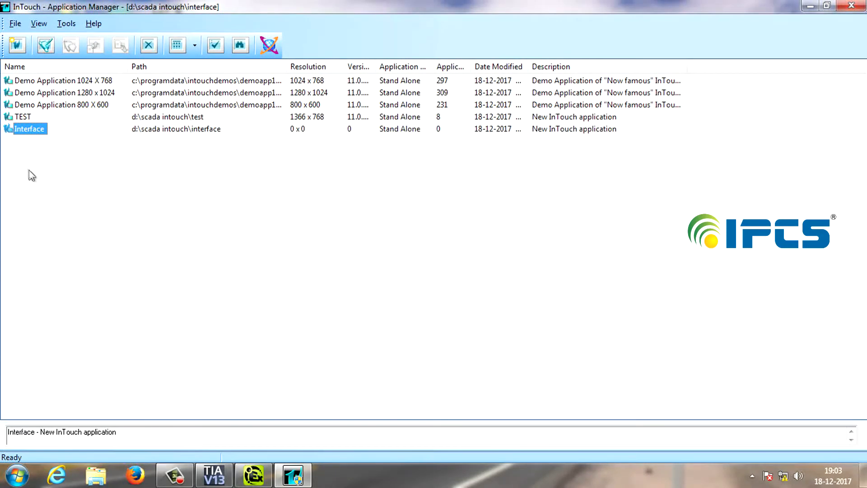
key("F2")
double_click(23, 129)
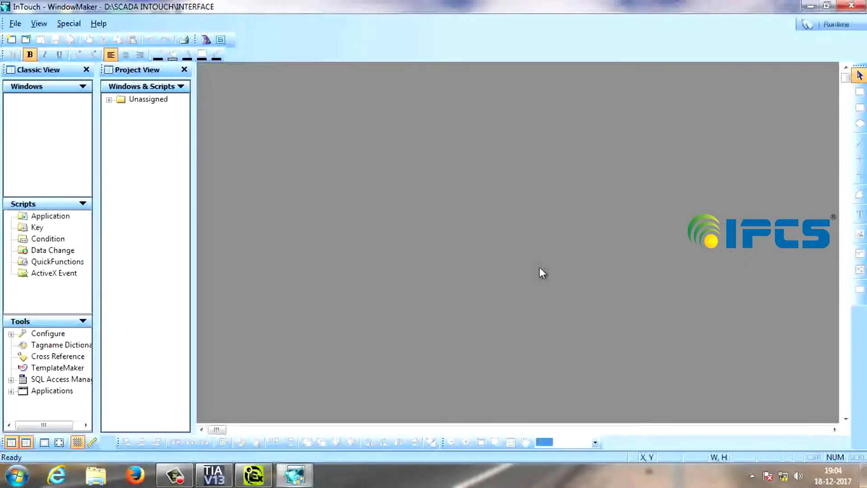
Step: Create a window named 1 and enlarge it to fill the drawing area
right_click(28, 112)
left_click(36, 120)
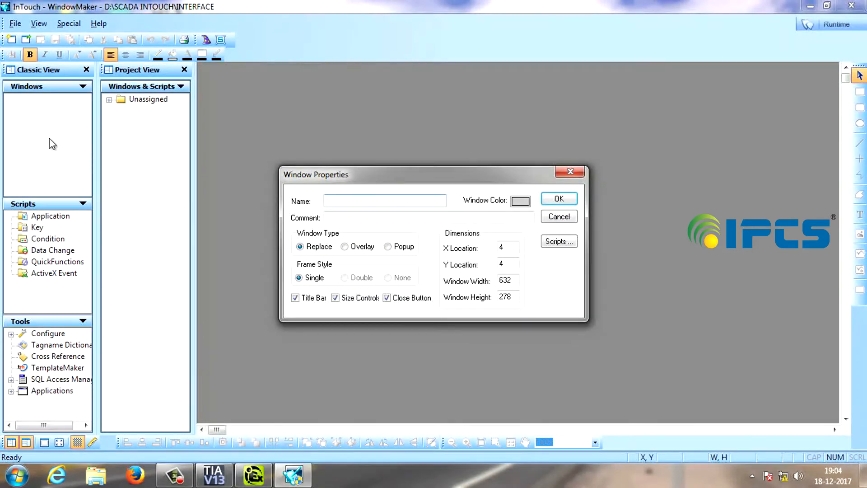
type("1")
key("Return")
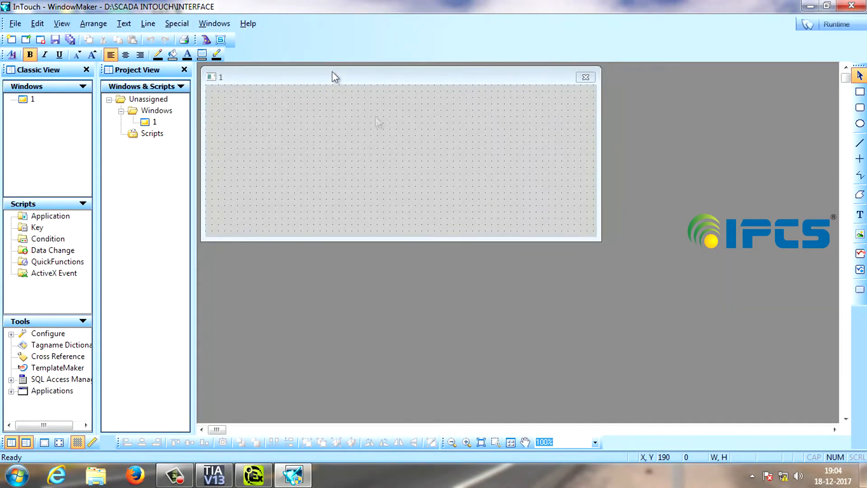
left_click_drag(601, 240, 839, 424)
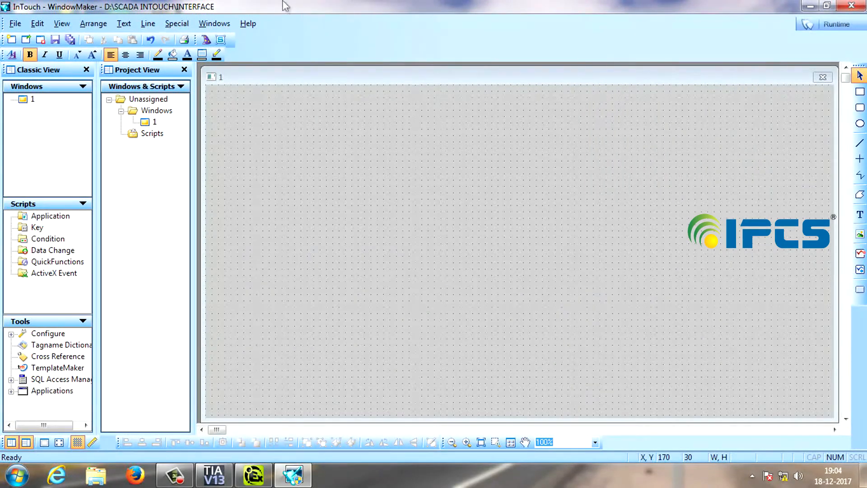
Step: Delete the existing OPC access name from the access names list
left_click(170, 23)
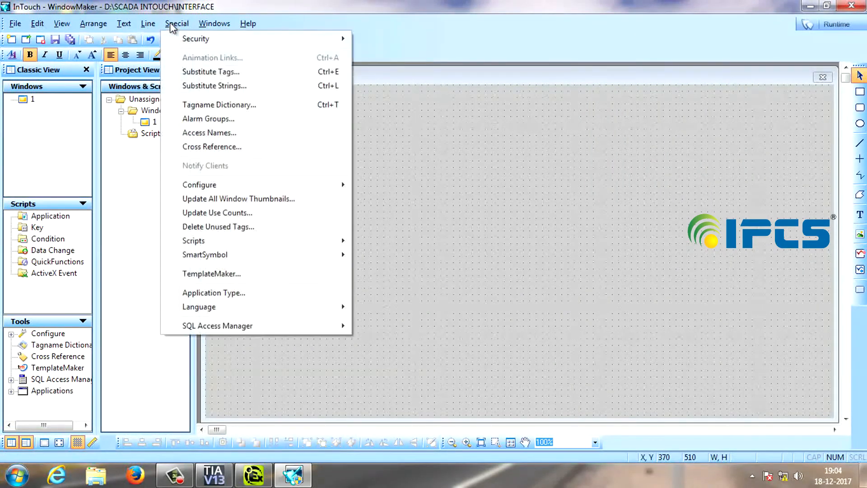
left_click(208, 132)
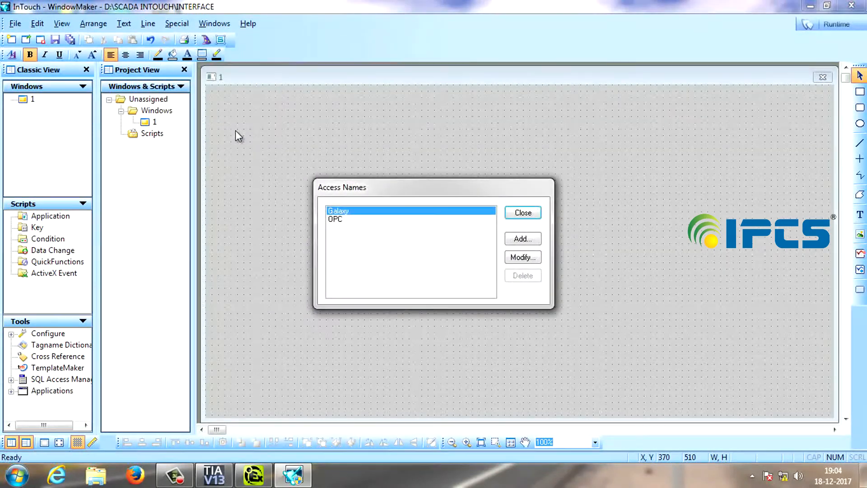
left_click(347, 221)
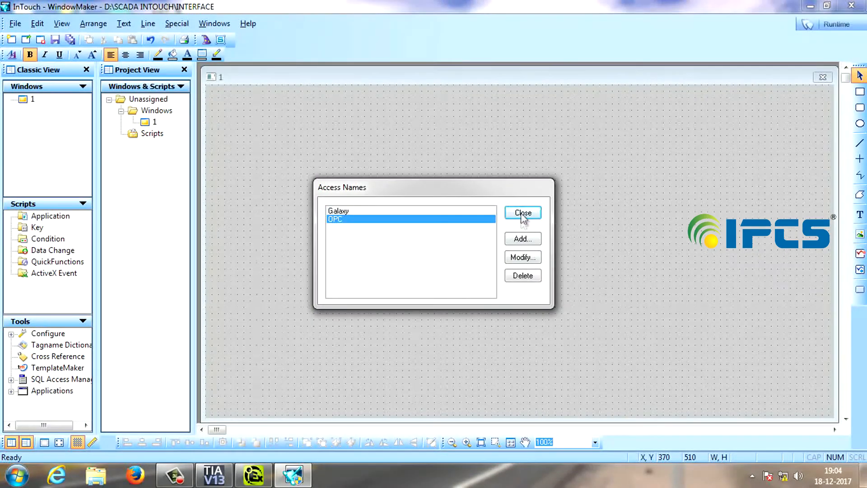
left_click(525, 278)
key("Return")
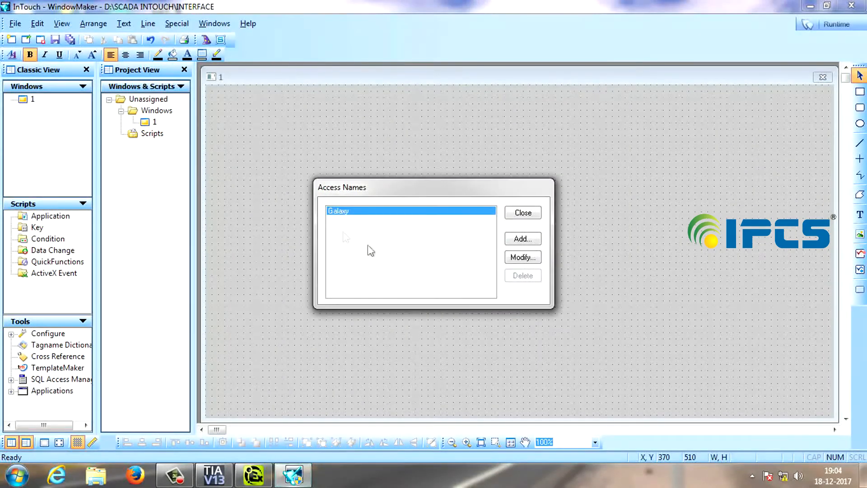
Step: Begin adding a new access name and name it OPC
left_click(522, 239)
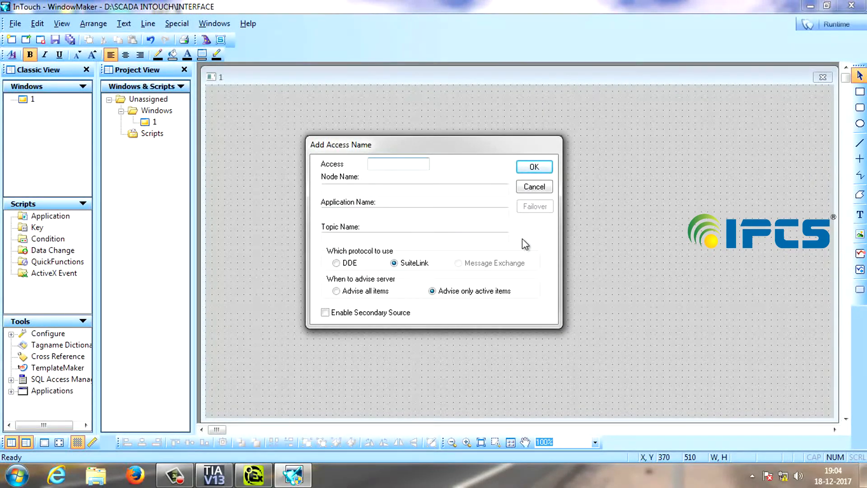
type("OPCS")
key("BackSpace")
left_click(363, 217)
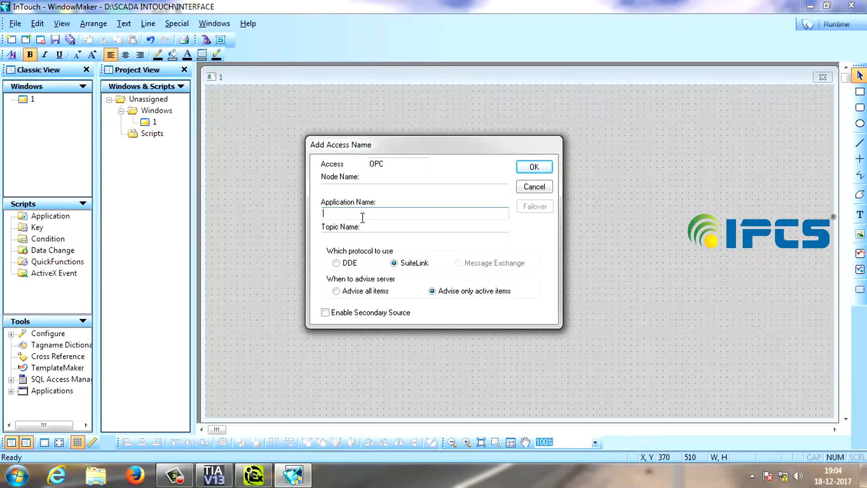
Step: Switch to KEPServerEX and look up the FastDDE/SuiteLink application name in the project properties
left_click(254, 474)
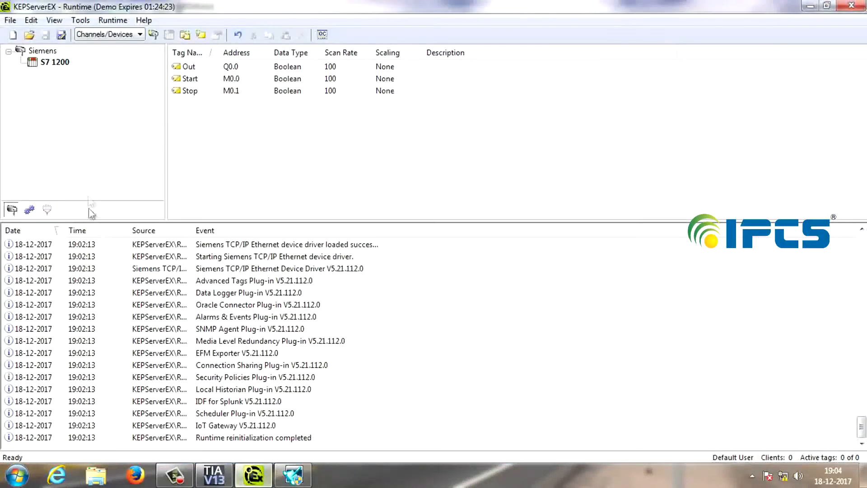
left_click(825, 6)
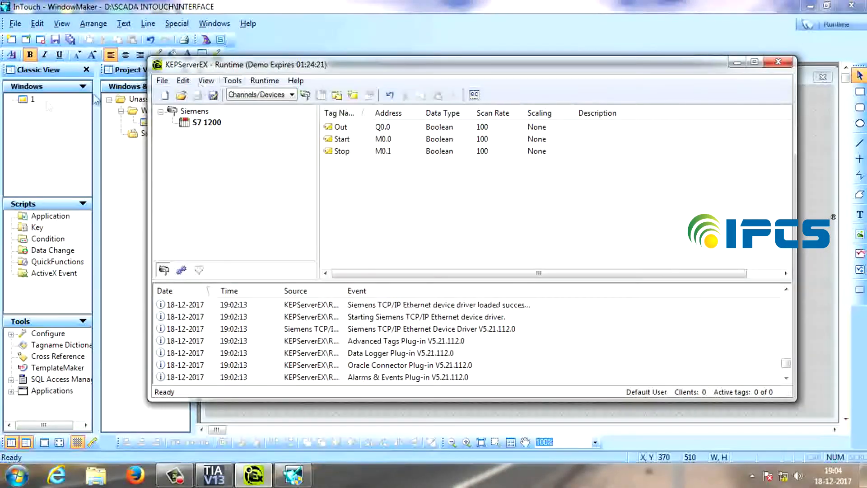
left_click(162, 80)
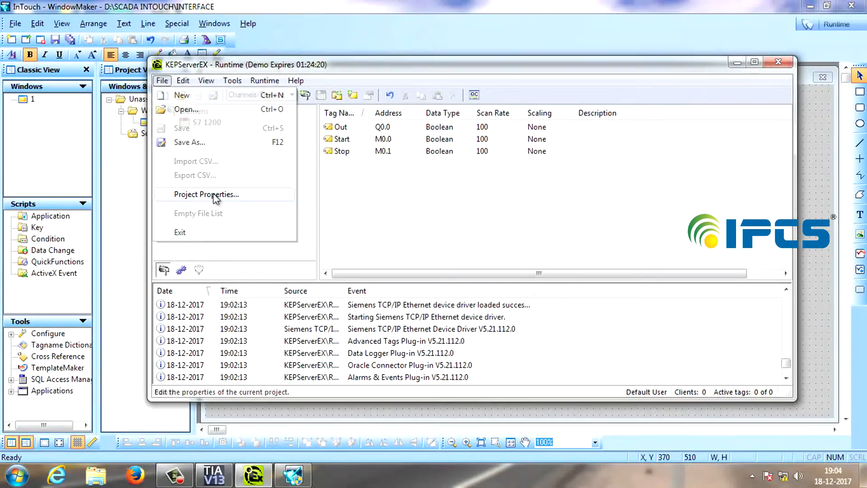
left_click(212, 194)
left_click_drag(490, 215, 415, 218)
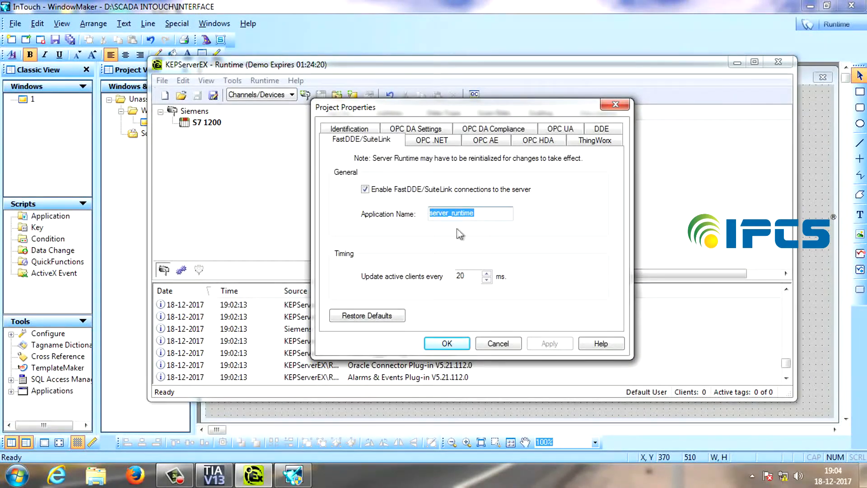
left_click(456, 343)
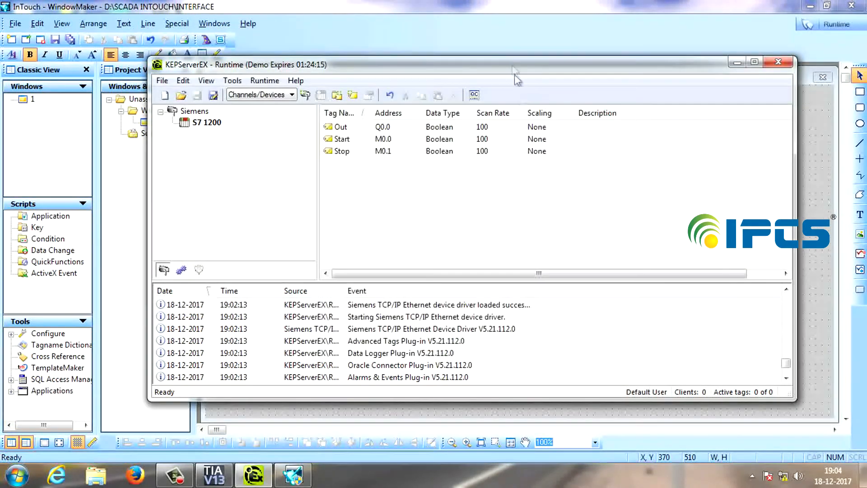
Step: Return to InTouch WindowMaker and set the access name's application name to server_runtime
left_click(540, 5)
left_click(361, 213)
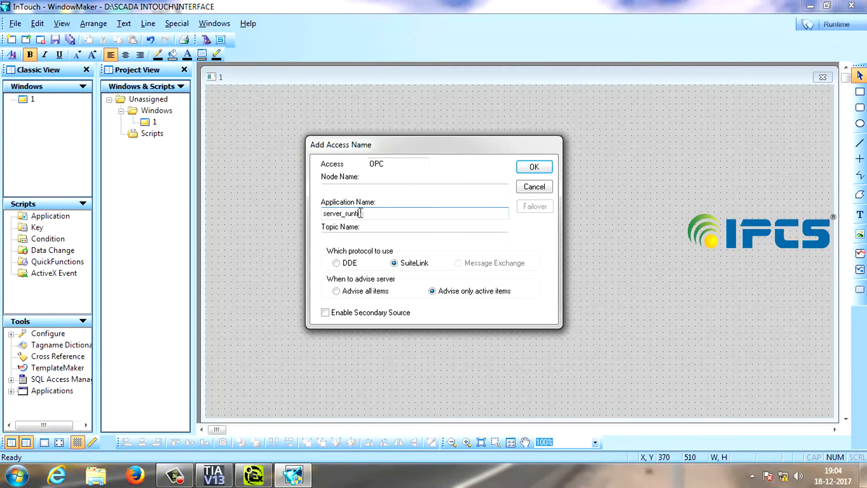
left_click(383, 239)
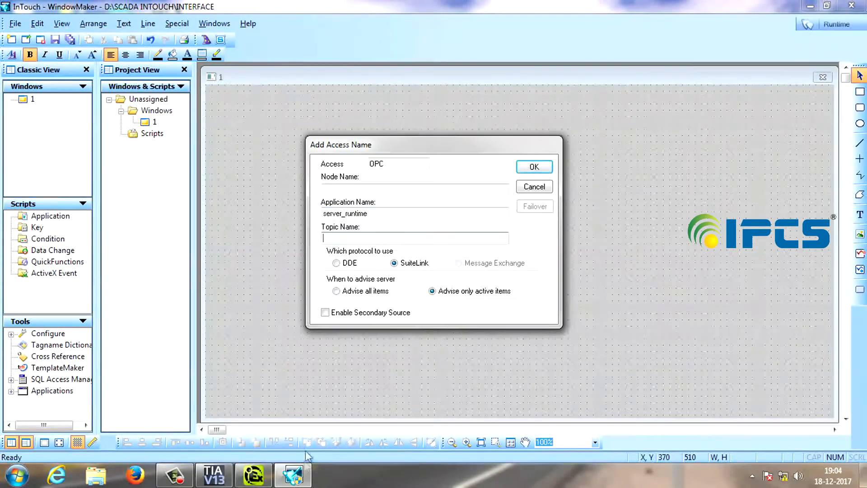
Step: Switch to KEPServerEX and look up the alias mapped to the Siemens S7 1200 device in the alias map
left_click(294, 479)
left_click(260, 476)
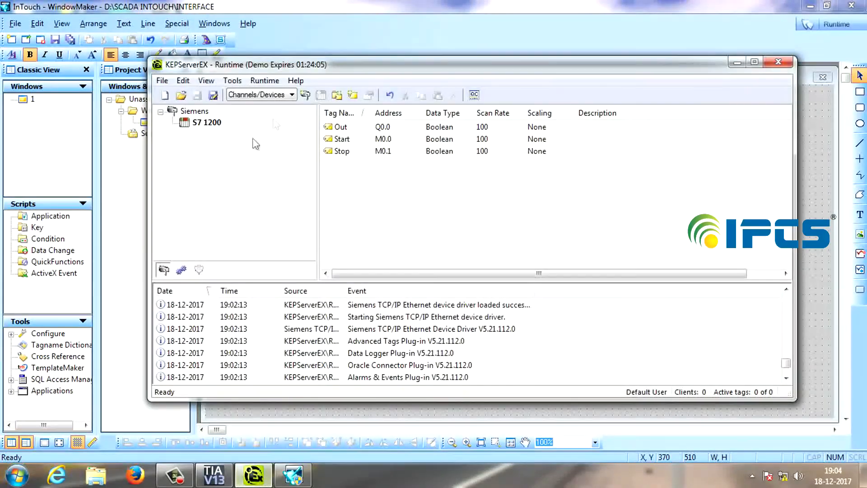
left_click(183, 80)
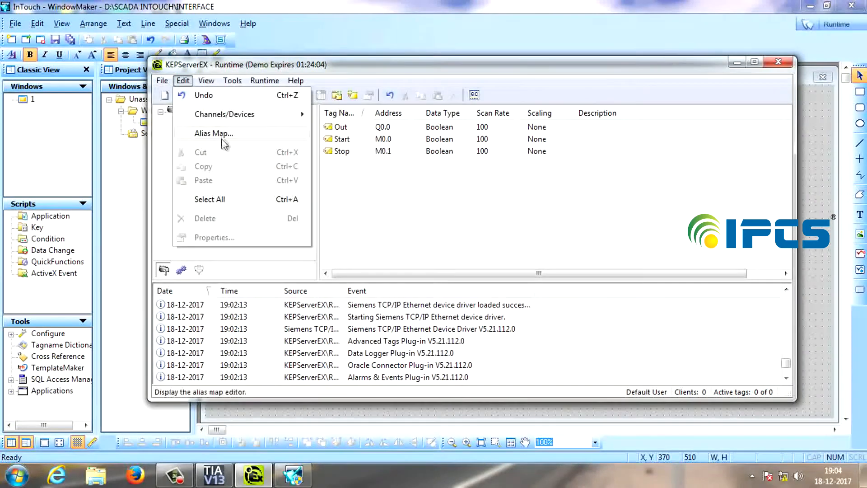
left_click(221, 132)
left_click(276, 166)
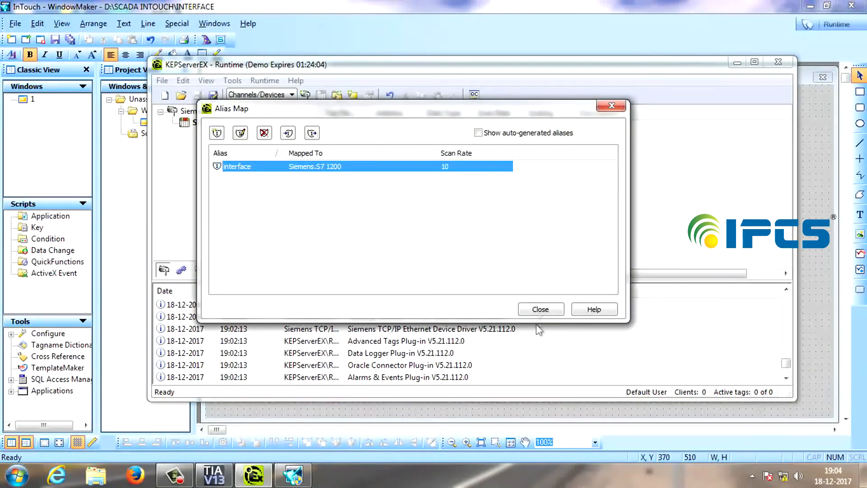
left_click(539, 309)
Step: Return to InTouch WindowMaker, set the OPC access name's topic name to interface, and save the application's windows
left_click(736, 62)
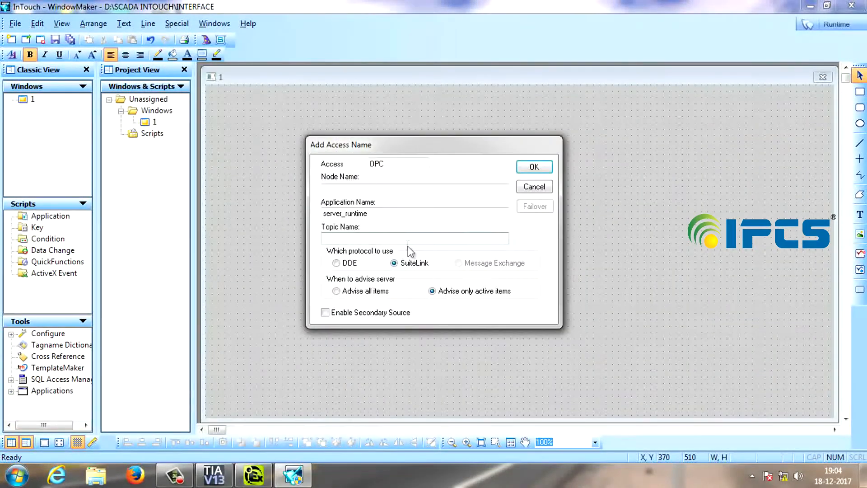
left_click(406, 238)
type("interface")
left_click(546, 170)
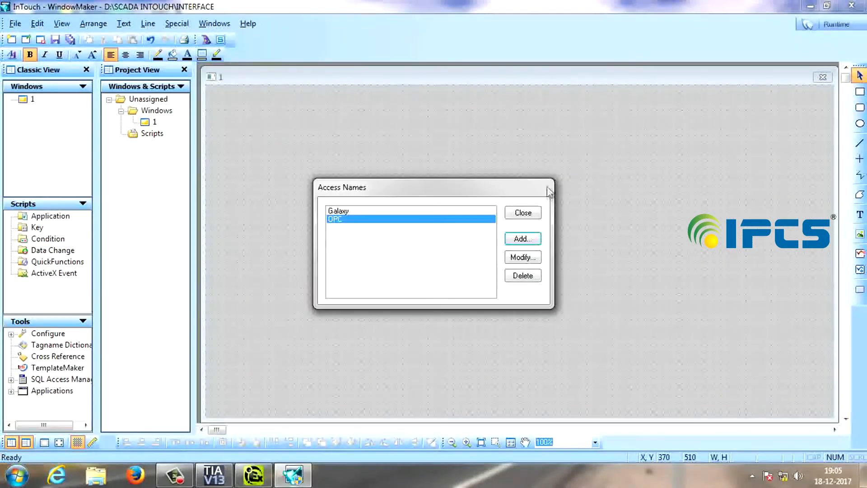
left_click(523, 213)
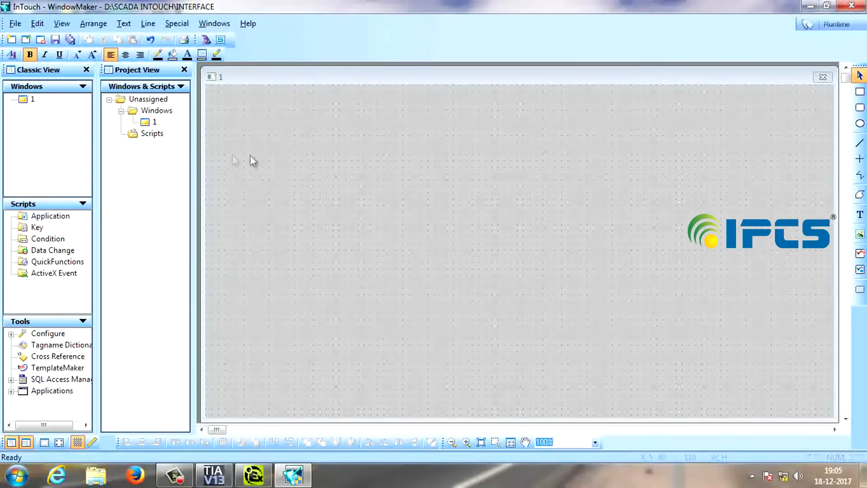
left_click(70, 41)
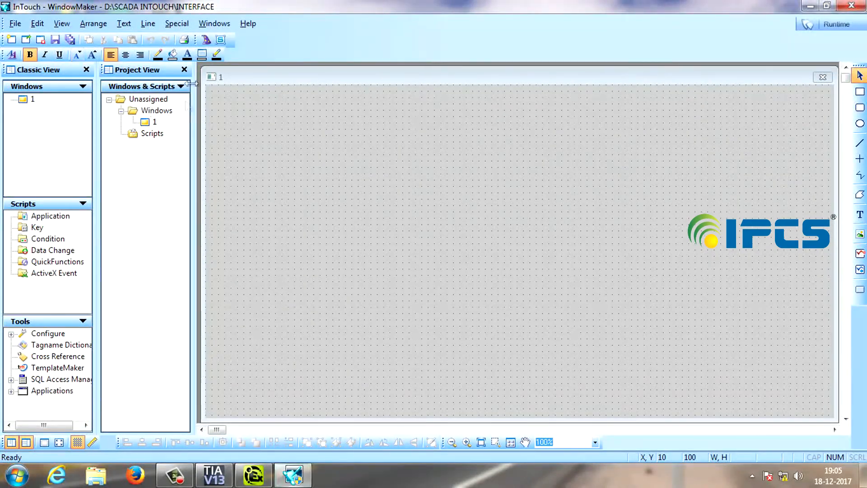
Step: Place a Momentary Button wizard in window 1, sized 160 by 186 at X 30, Y 90
left_click(207, 39)
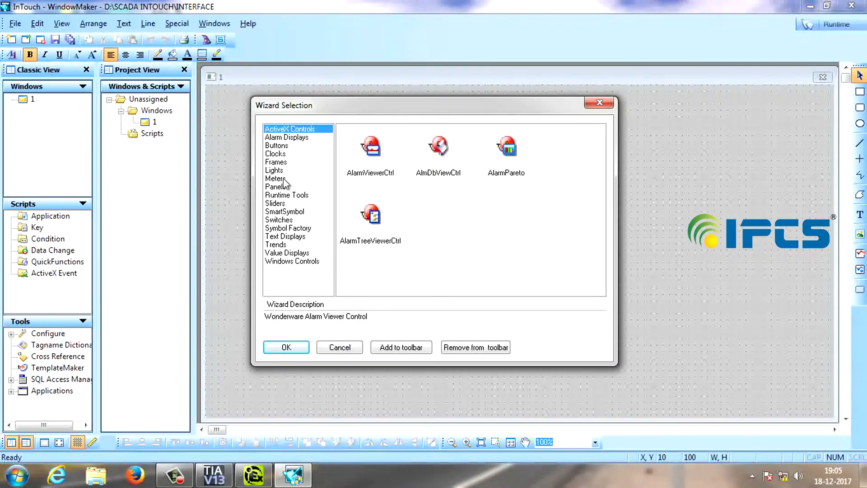
left_click(286, 147)
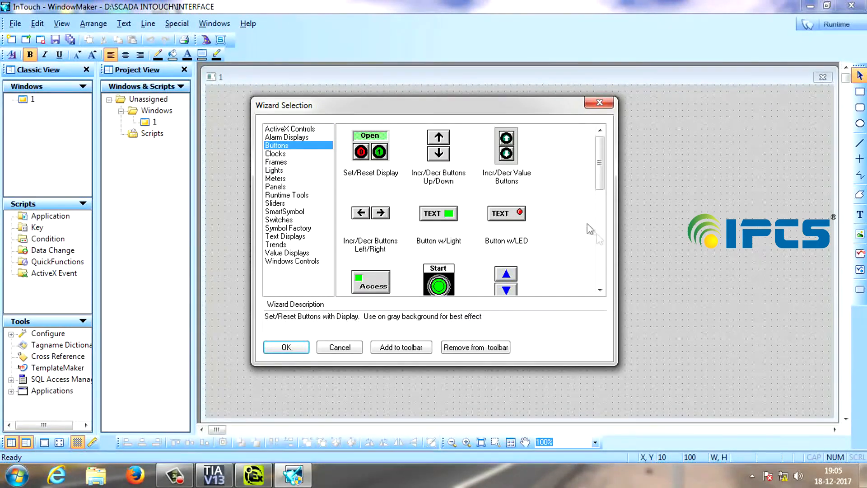
left_click(600, 290)
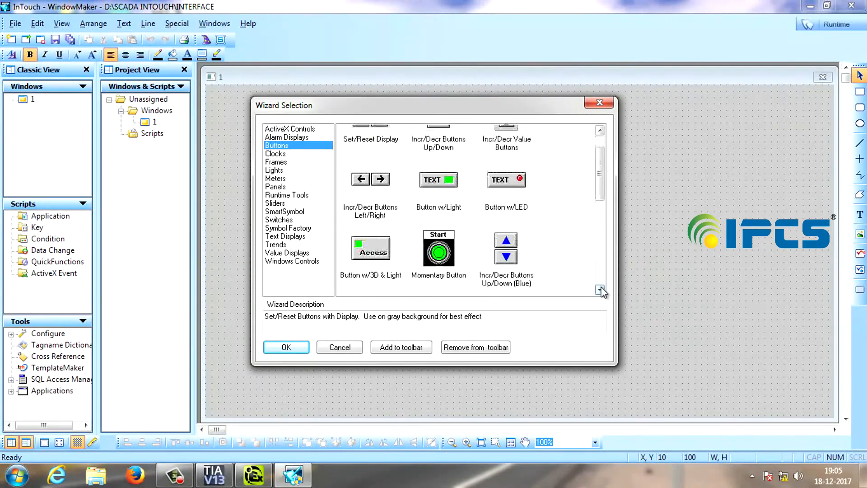
double_click(434, 251)
left_click(301, 148)
left_click_drag(339, 203, 413, 270)
left_click_drag(367, 218, 286, 203)
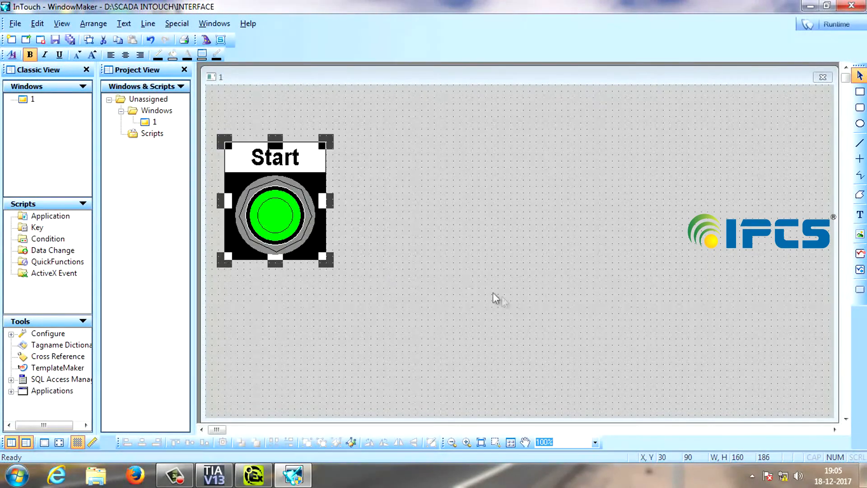
Step: Duplicate the Start pushbutton and place the copy beside it at X 260, Y 90
left_click(492, 293)
left_click_drag(222, 120, 356, 293)
right_click(296, 218)
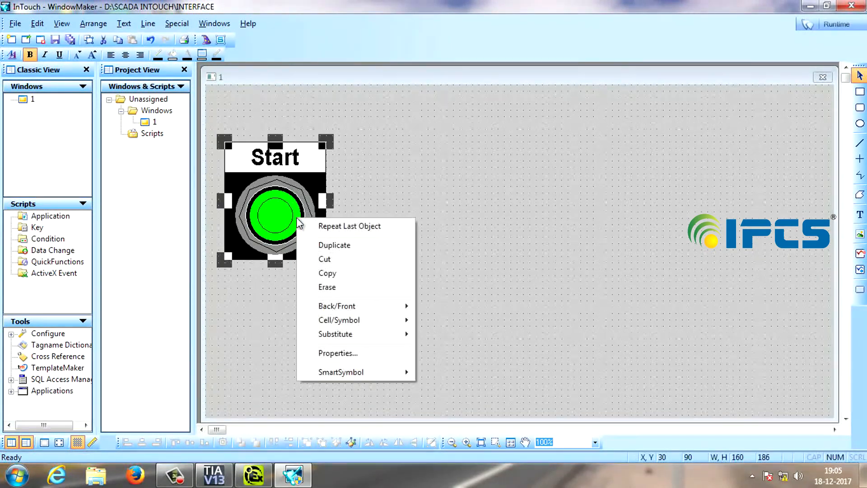
left_click(388, 244)
left_click(450, 204)
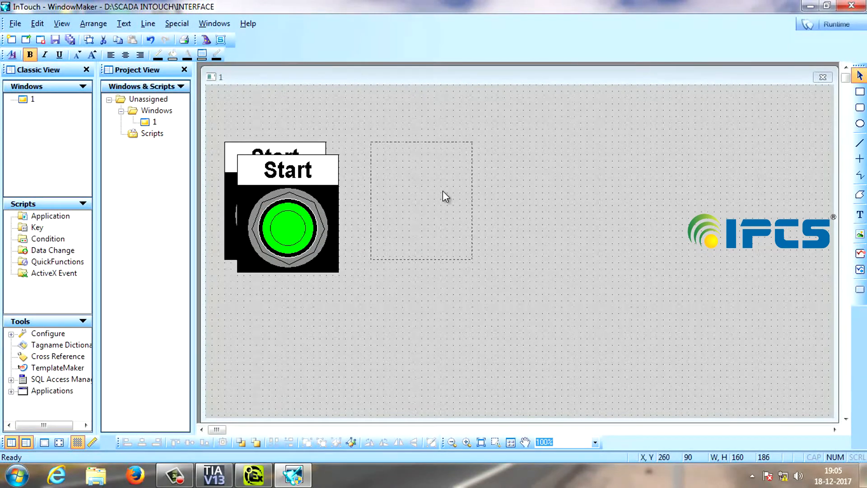
left_click_drag(446, 197, 446, 197)
left_click(449, 345)
left_click(284, 158)
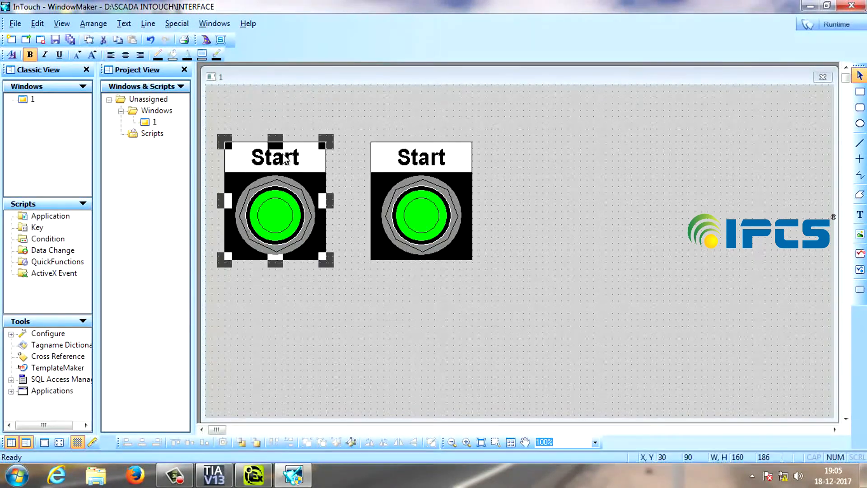
double_click(284, 158)
left_click_drag(410, 216, 355, 225)
left_click(529, 195)
Step: Change the button label of the duplicated pushbutton to Stop
left_click(394, 208)
double_click(394, 207)
left_click(384, 217)
left_click_drag(352, 221, 312, 225)
key("BackSpace")
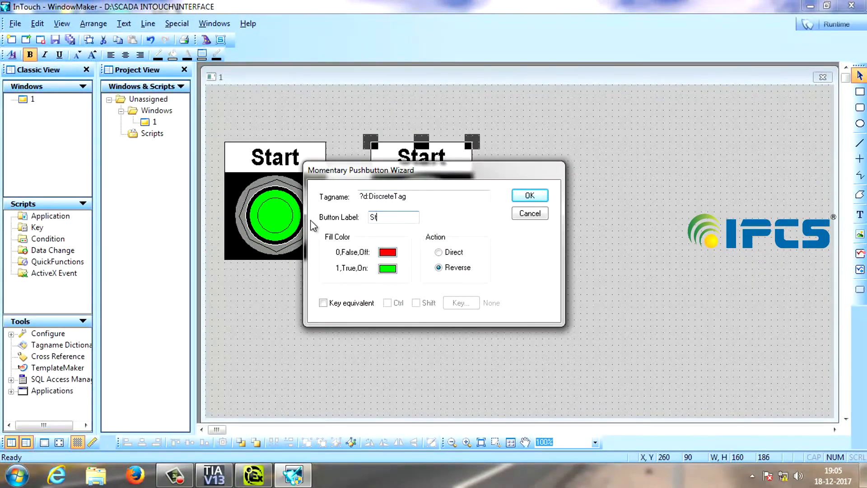
left_click(530, 195)
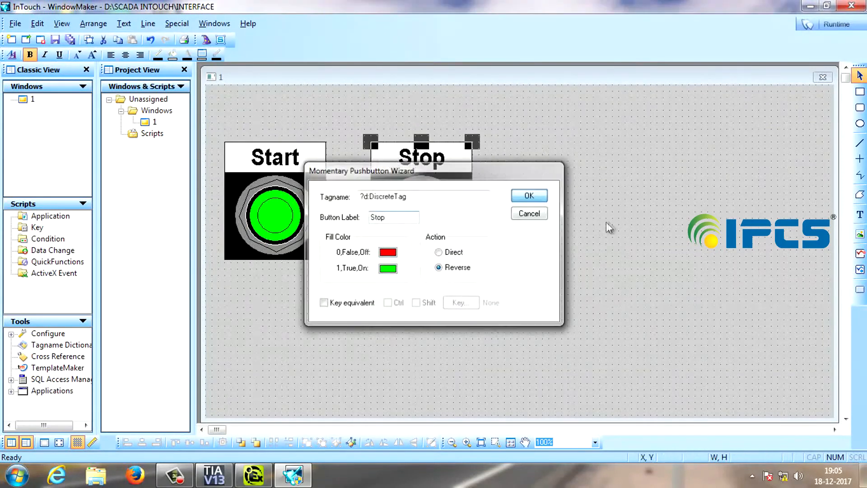
Step: Assign the tagname start to the Start pushbutton and define it as an I/O Discrete tag
double_click(307, 206)
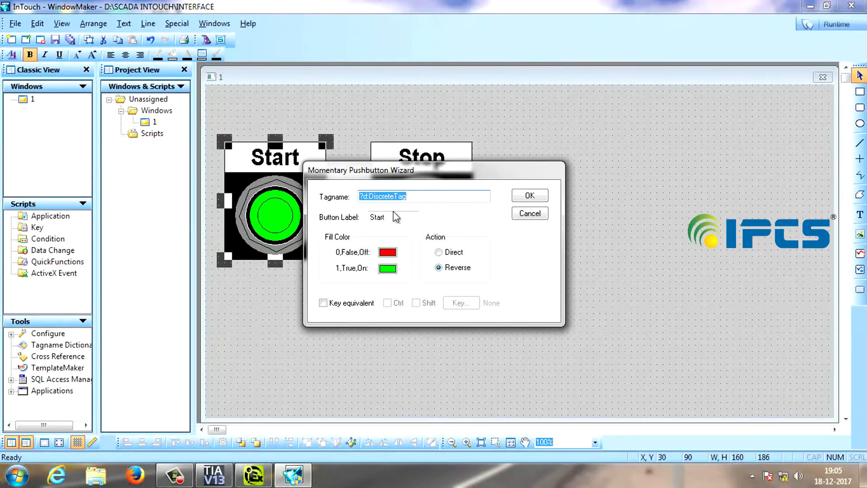
type("start")
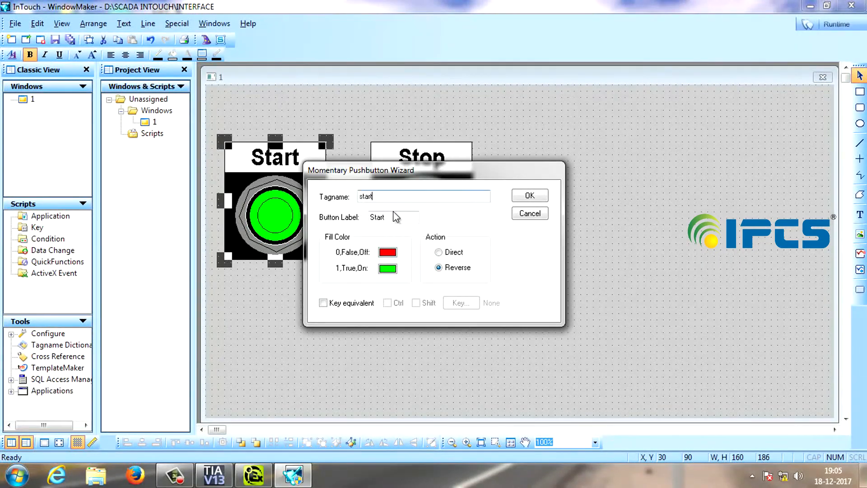
key("Return")
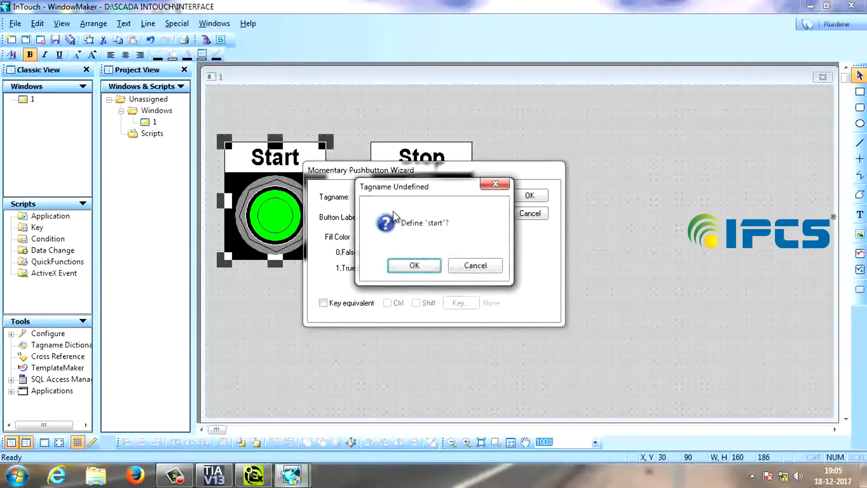
left_click(429, 262)
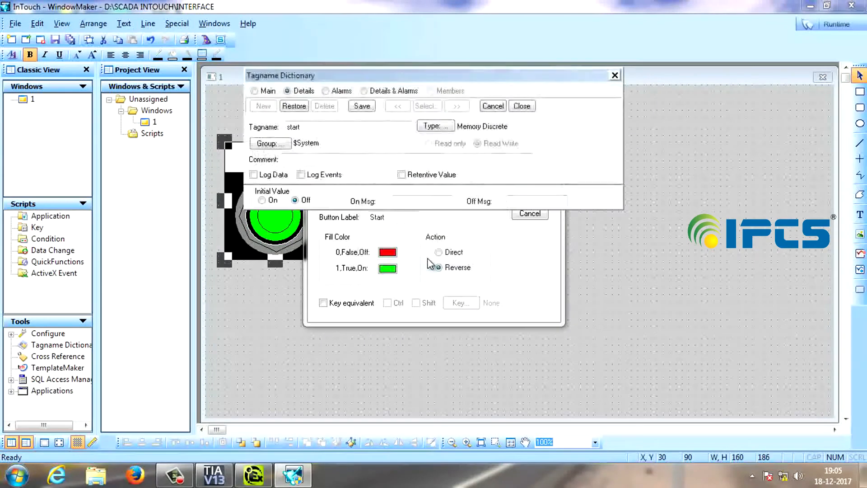
left_click(431, 126)
left_click(296, 68)
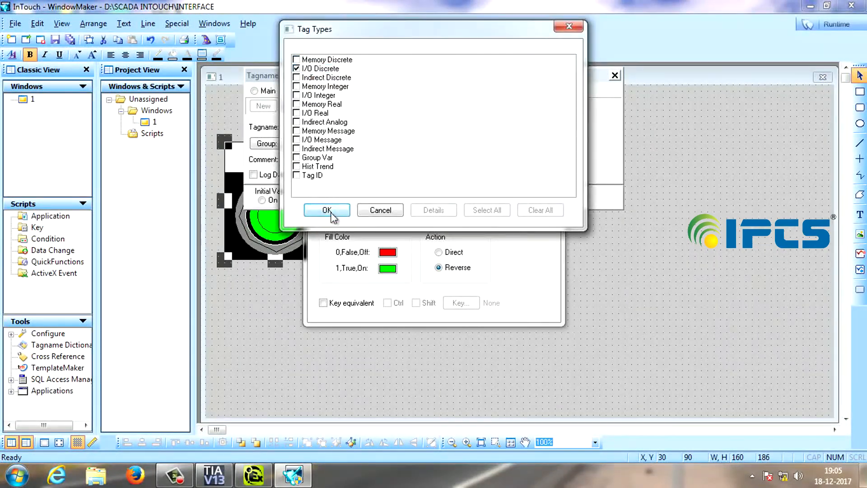
left_click(326, 209)
Step: Assign the OPC access name to the start tag after checking its application and topic settings
left_click(287, 216)
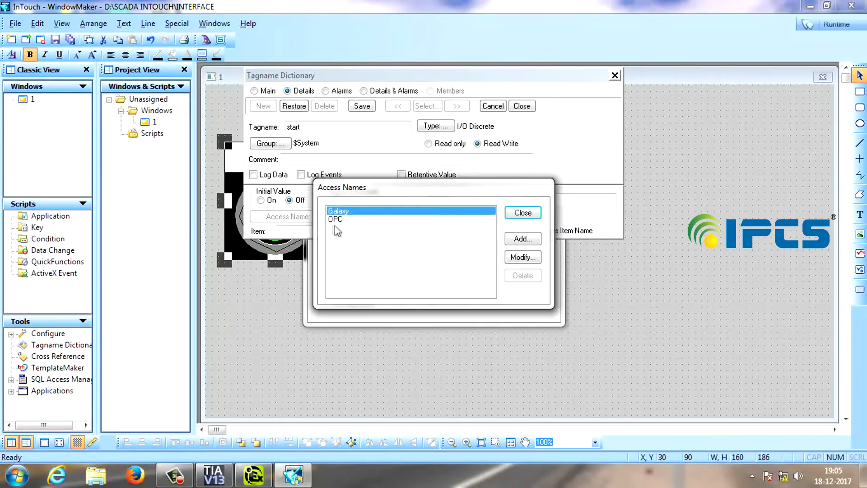
left_click(335, 220)
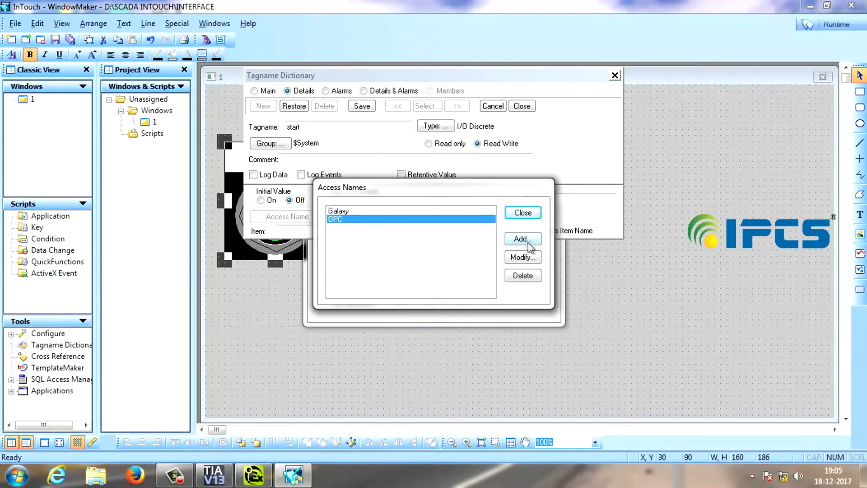
double_click(463, 219)
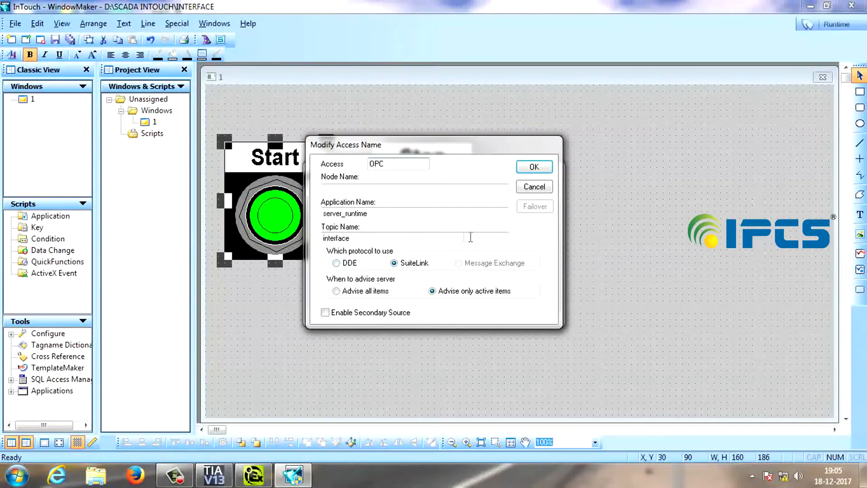
left_click(534, 167)
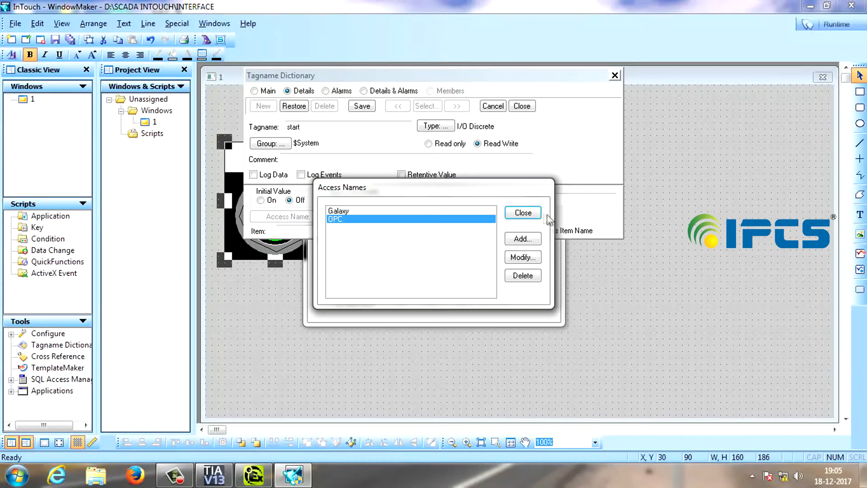
left_click(523, 212)
Step: Check the Start tag's address in KEPServerEX, set the start tag's item to M0.0, and save it to the Start pushbutton
left_click(385, 231)
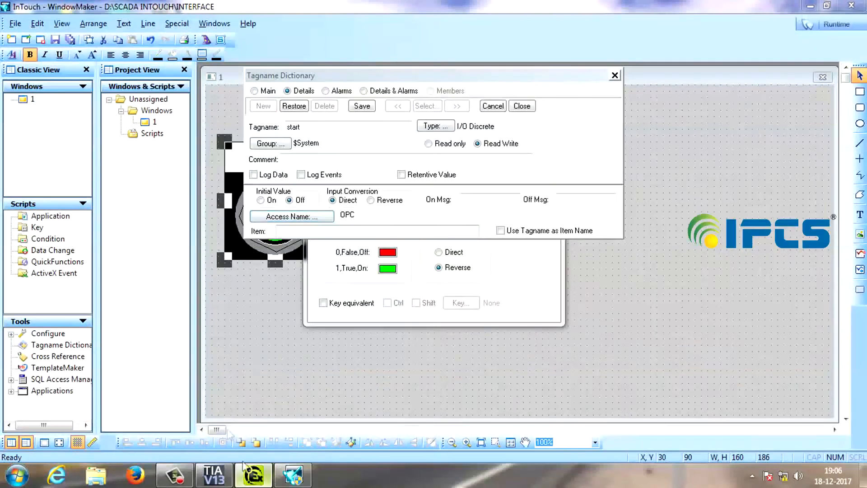
left_click(253, 474)
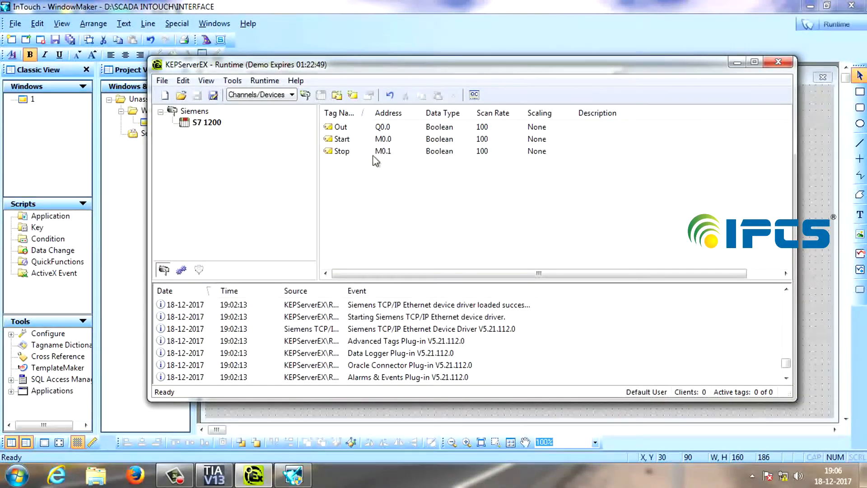
left_click(736, 62)
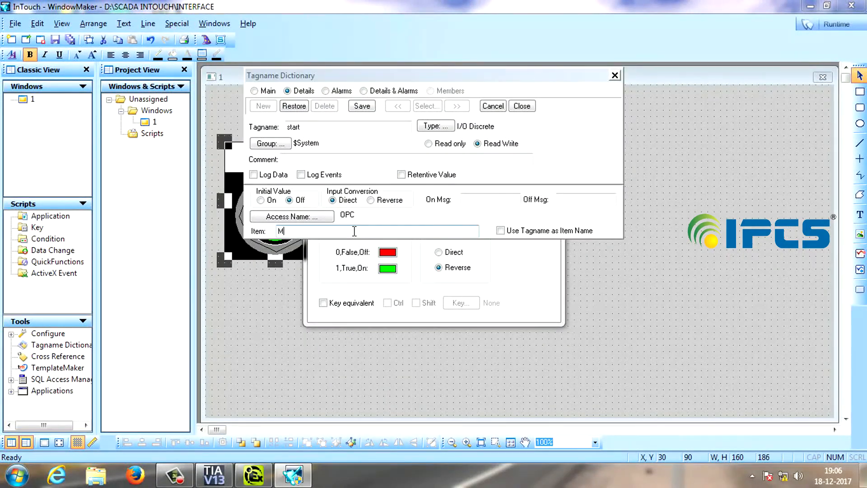
type("M0.0")
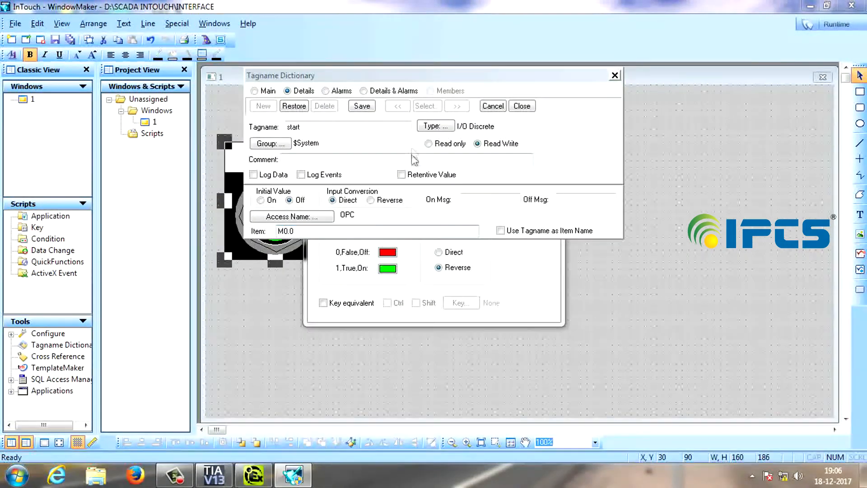
left_click(362, 106)
left_click(521, 105)
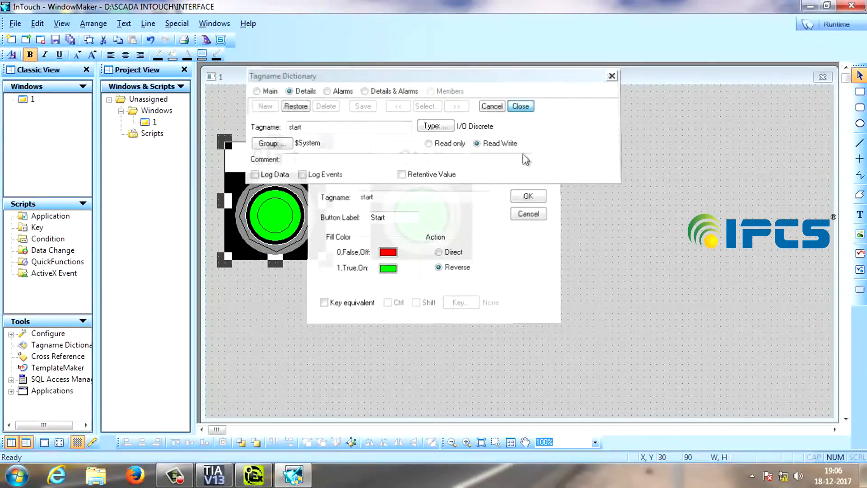
left_click(529, 195)
Step: Assign the tagname stop to the Stop pushbutton and define it as an I/O Discrete tag
double_click(413, 188)
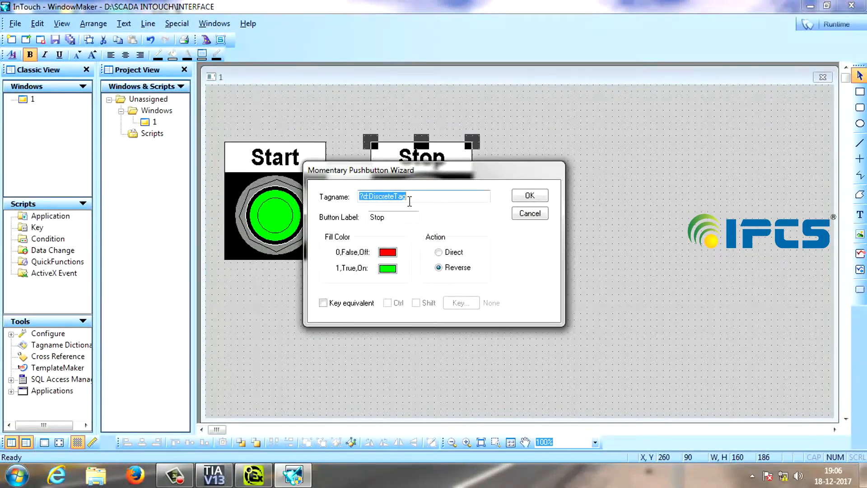
type("stop")
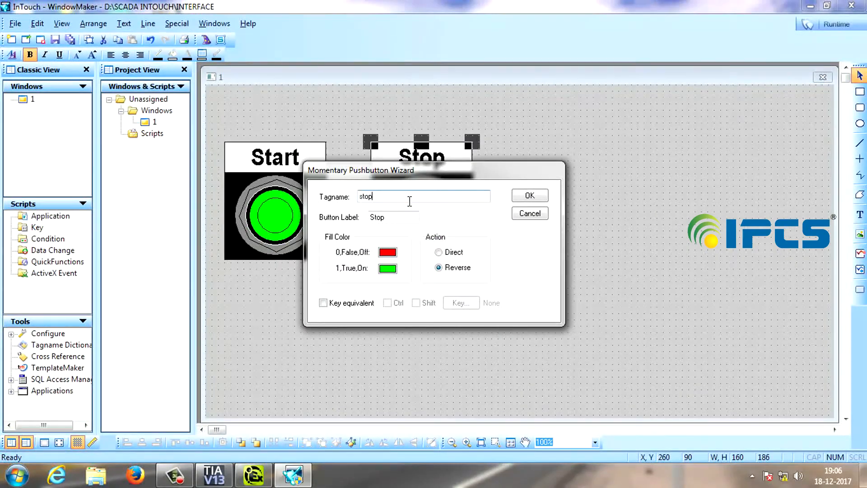
key("Return")
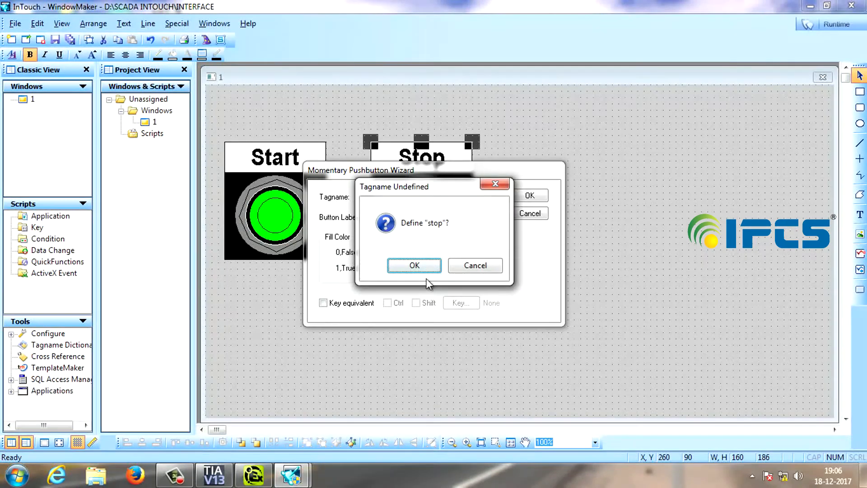
left_click(423, 263)
left_click(440, 127)
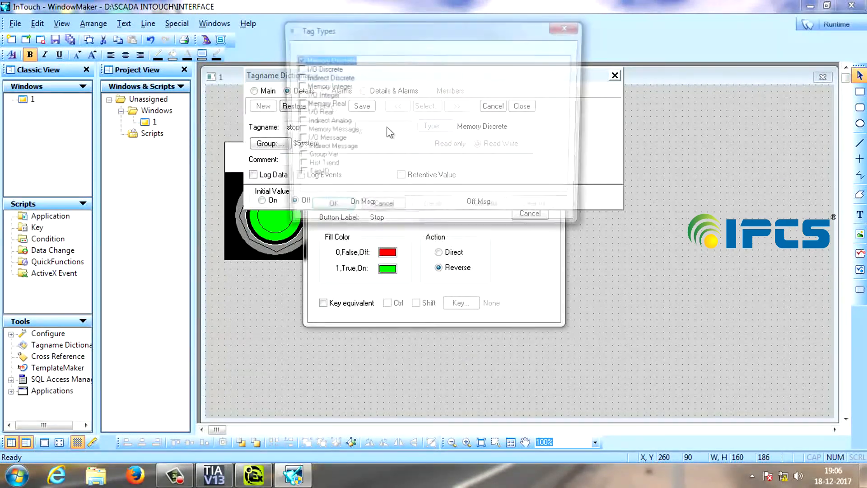
left_click(297, 68)
left_click(343, 211)
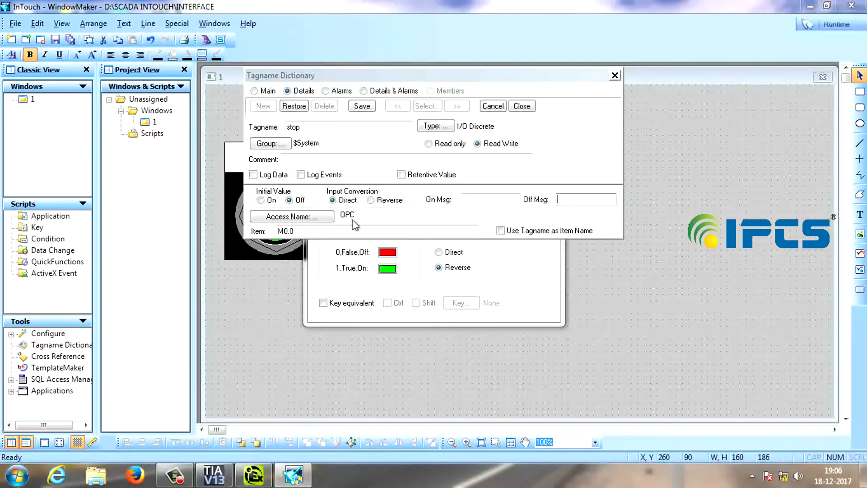
Step: Set the stop tag's item address on the OPC access name and save it to the Stop pushbutton
left_click(299, 234)
key("Return")
left_click(568, 228)
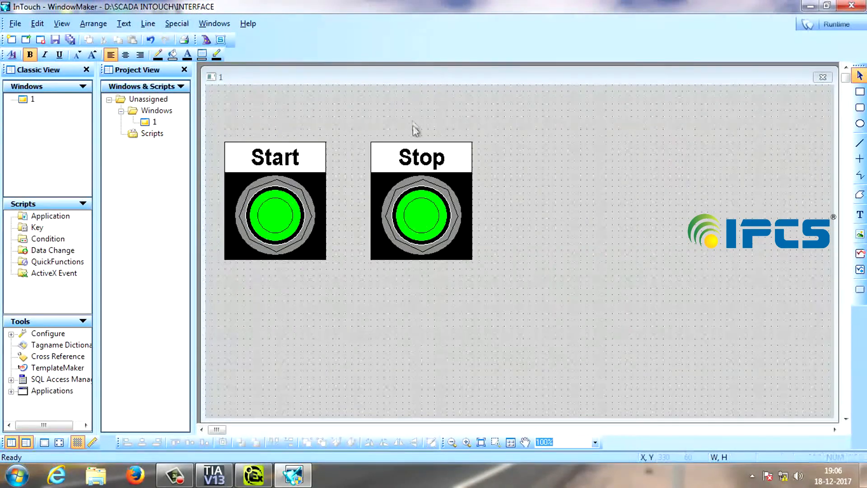
Step: Insert a Light Panel wizard beside the Stop pushbutton and size it to about 202 by 117 pixels
left_click(205, 40)
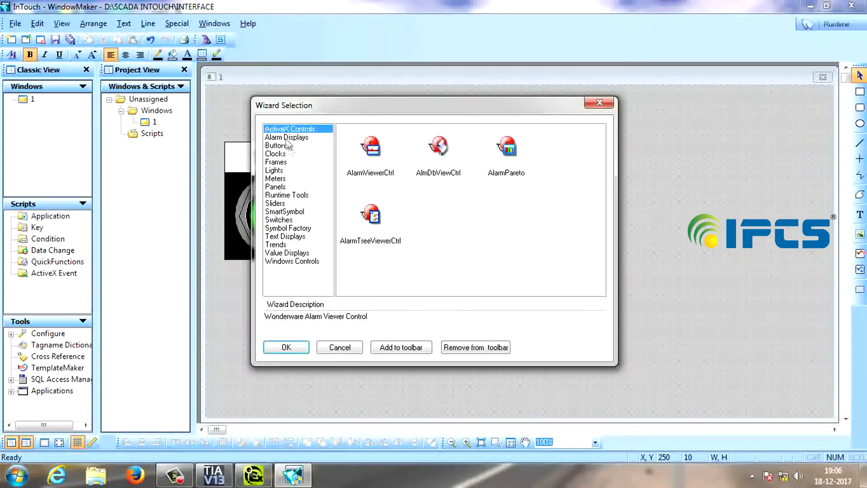
left_click(276, 170)
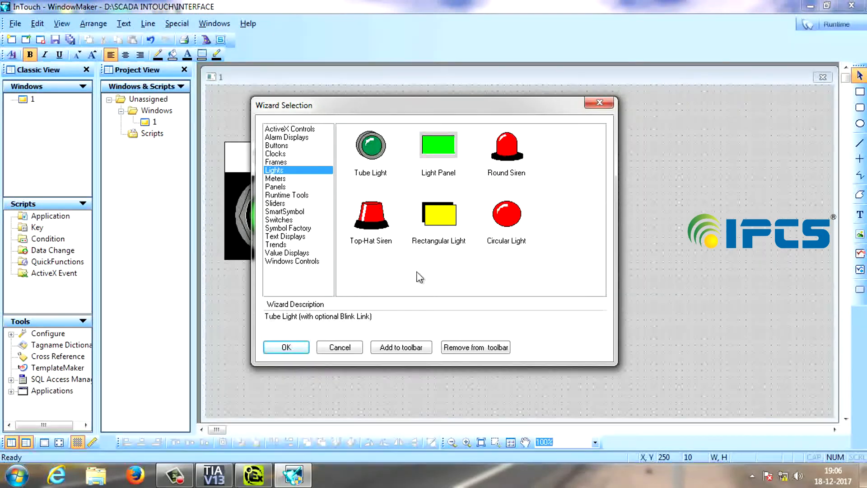
left_click(450, 149)
left_click(286, 347)
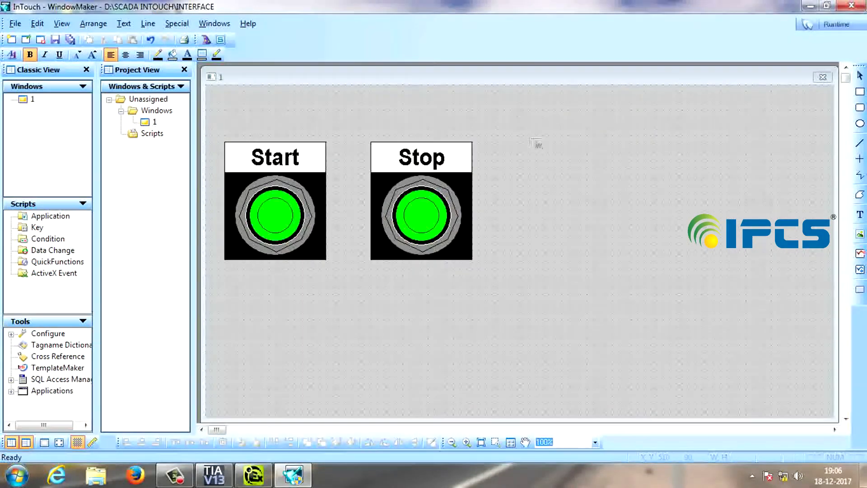
left_click(687, 217)
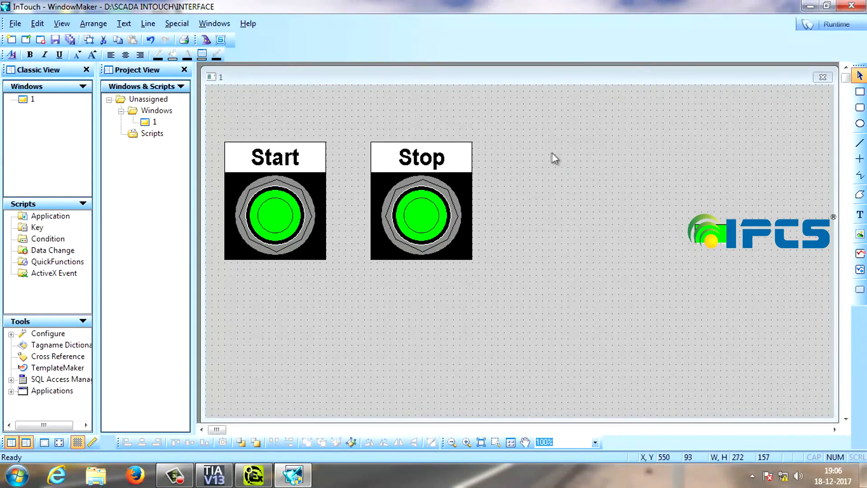
left_click(599, 171)
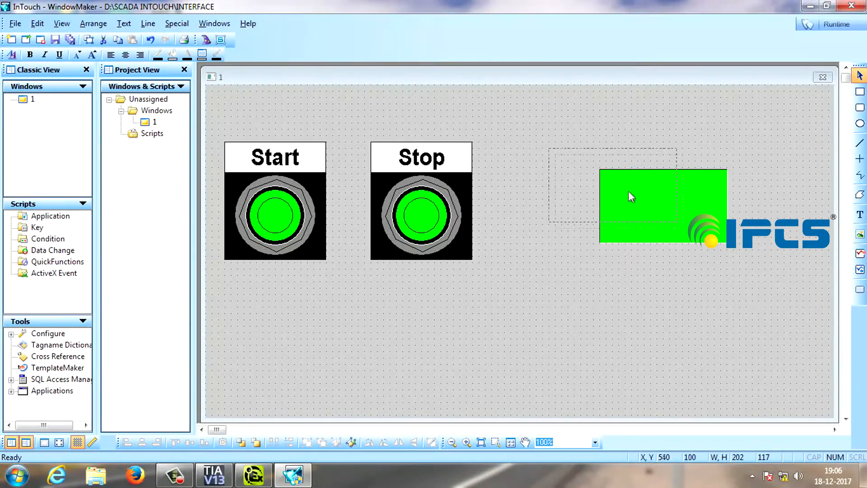
Step: Set the light panel's expression to Out, with red as the off fill color and green as the on fill color
double_click(629, 199)
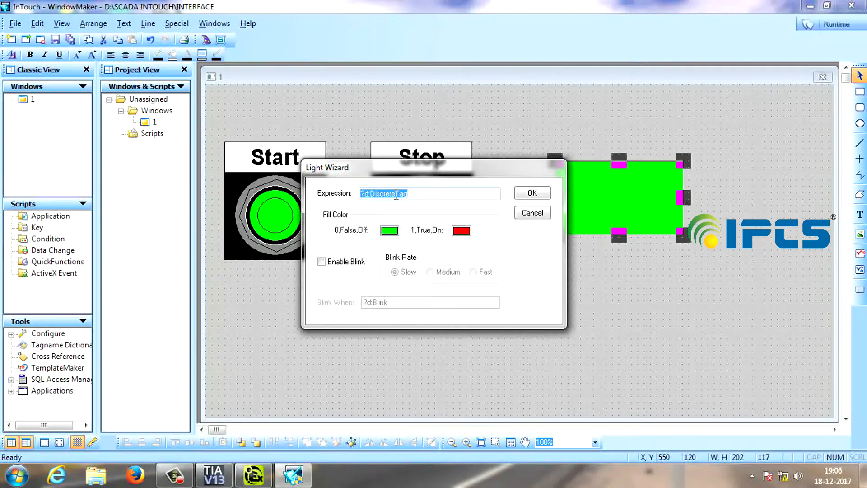
type("L")
left_click(384, 231)
left_click(399, 284)
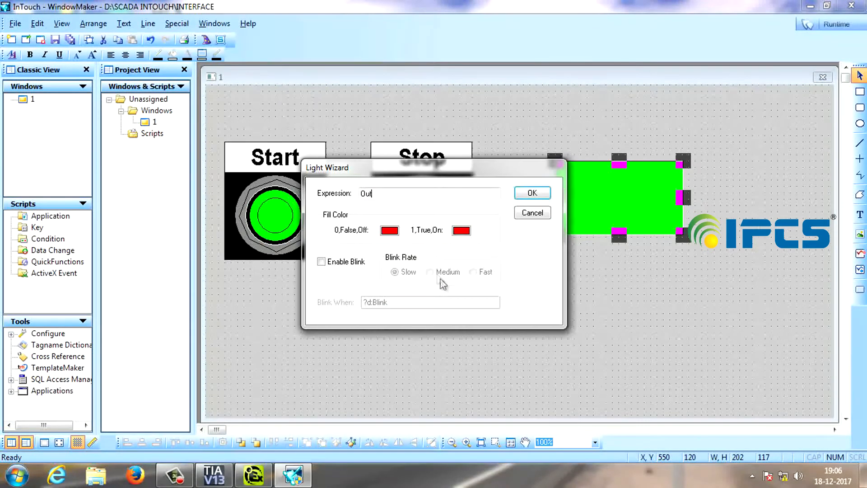
left_click(461, 231)
left_click(482, 284)
Step: Define the Out tag as I/O Discrete with item Q0.0 on the OPC access name and save it to the light panel
left_click(523, 194)
left_click(391, 264)
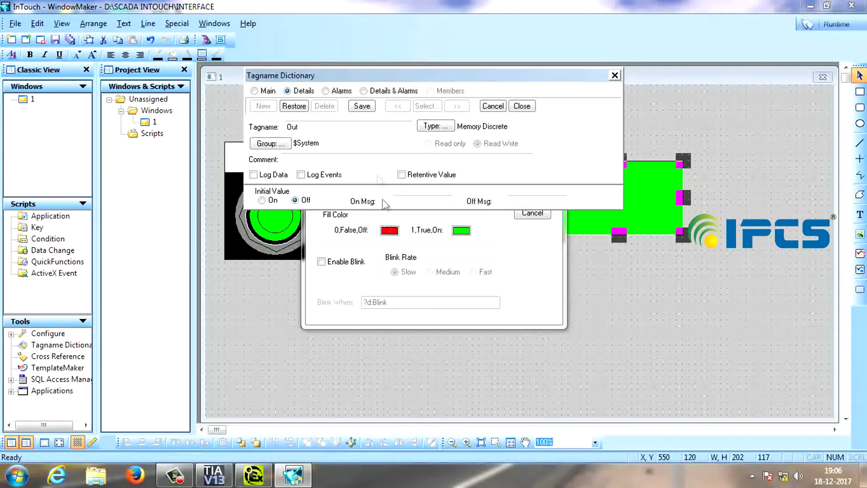
left_click(434, 126)
left_click(297, 70)
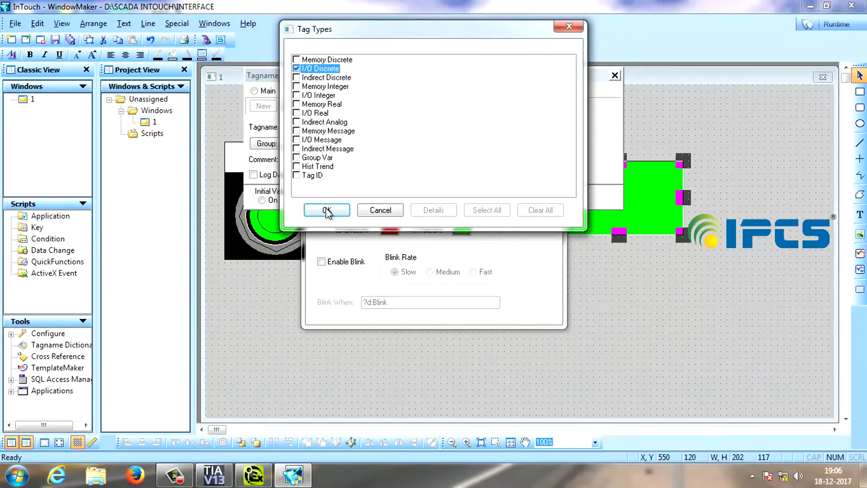
left_click(327, 210)
type("Q0.0")
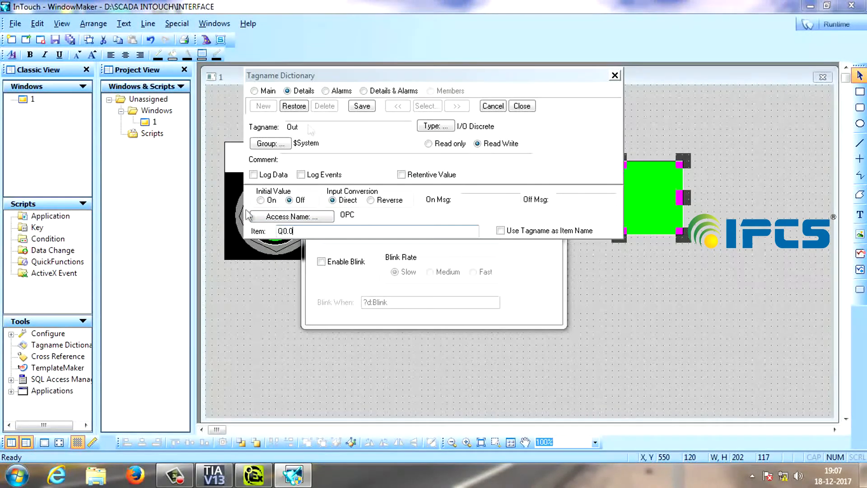
left_click(362, 105)
left_click(521, 106)
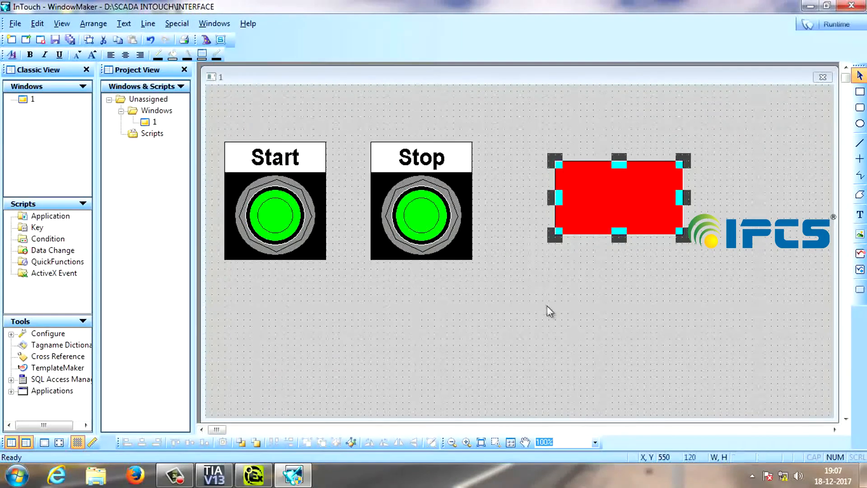
Step: Move the Start pushbutton, the Stop pushbutton and the light panel together toward the middle of window 1
left_click(546, 305)
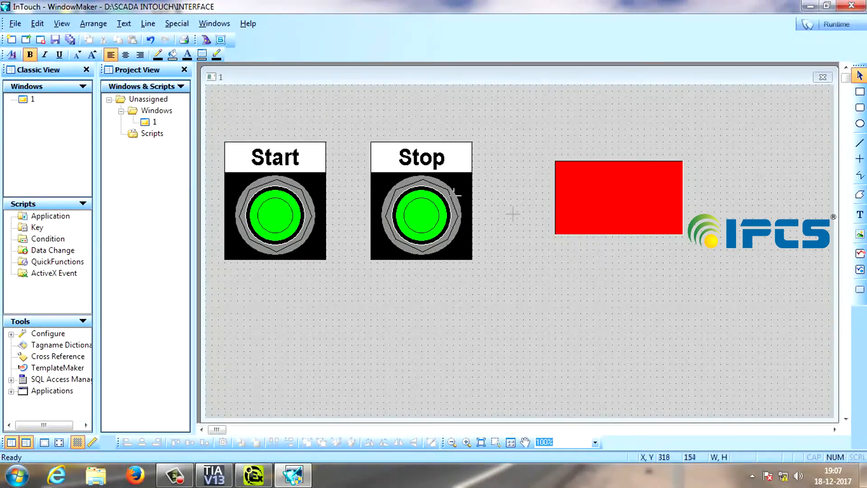
left_click_drag(743, 308, 744, 308)
left_click_drag(406, 228, 462, 253)
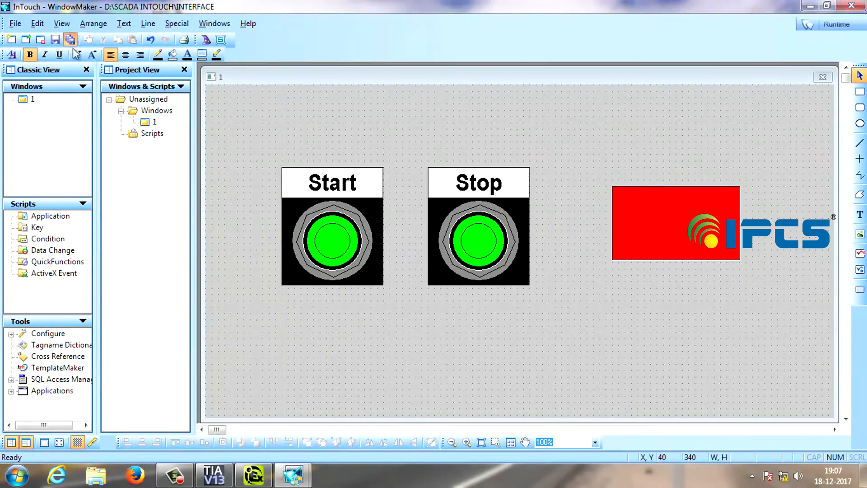
Step: Set the action of both the Start and Stop pushbuttons to Direct
double_click(372, 212)
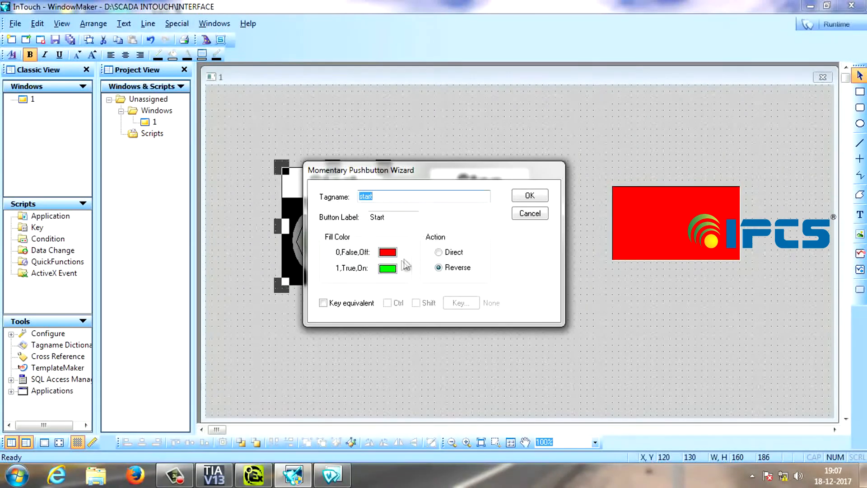
left_click(529, 195)
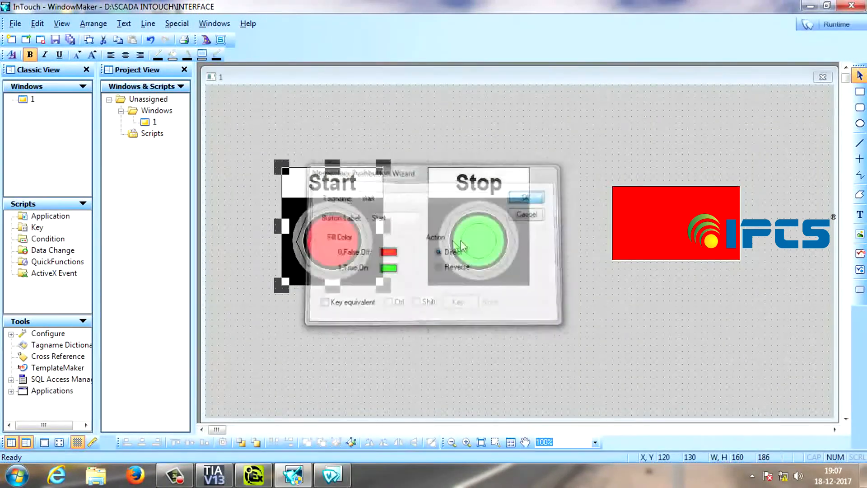
double_click(470, 240)
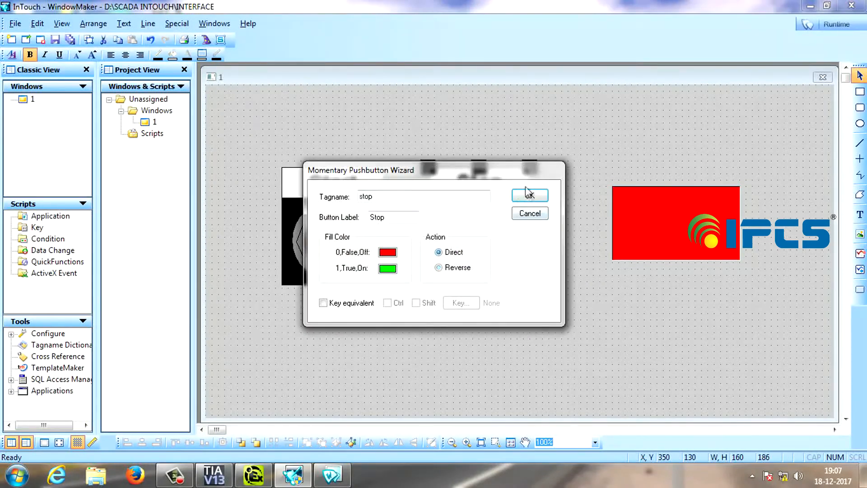
left_click(528, 195)
left_click(584, 291)
Step: Run the application, operate the Start and Stop pushbuttons alternately to test the output light, and return to development mode
left_click(832, 25)
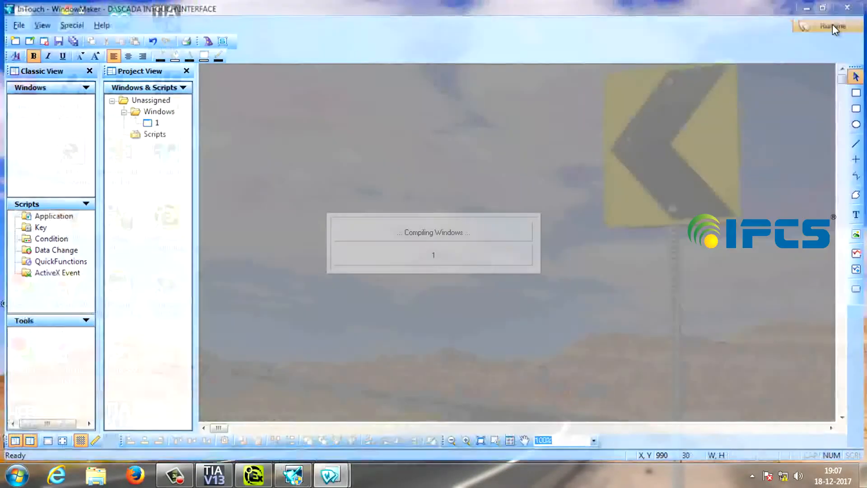
left_click(121, 205)
left_click(121, 206)
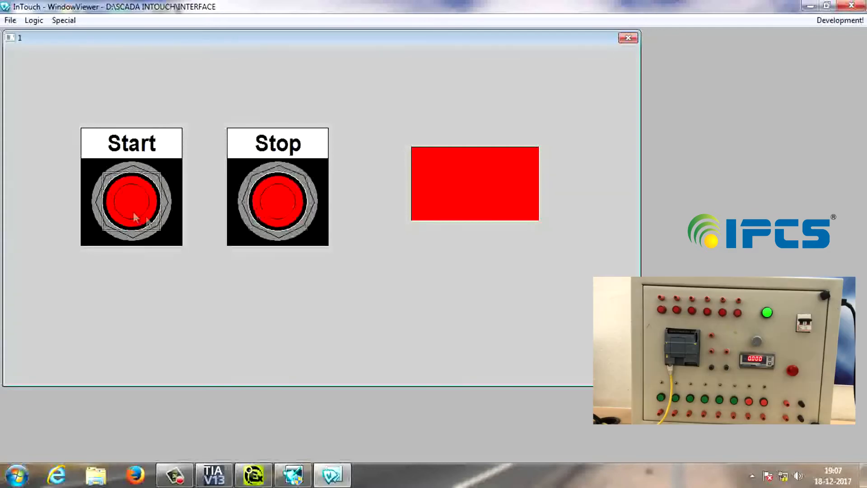
left_click(122, 205)
left_click(277, 209)
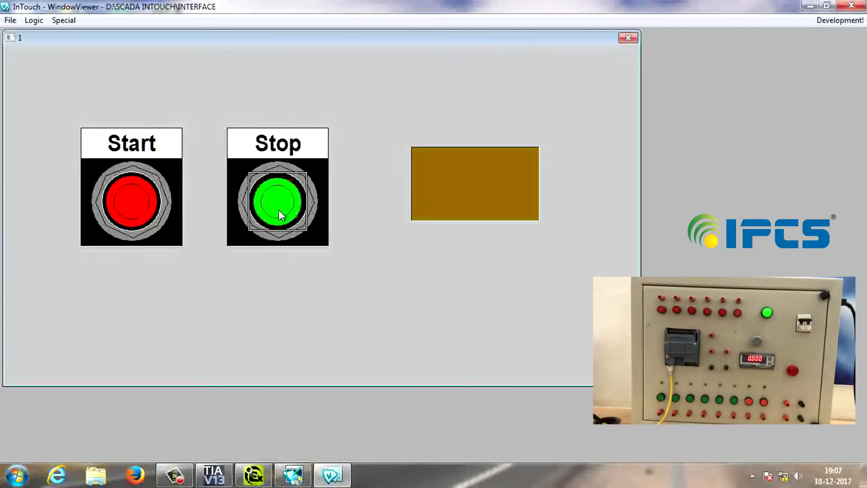
left_click(131, 201)
left_click(293, 209)
left_click(131, 203)
left_click(288, 211)
left_click(144, 224)
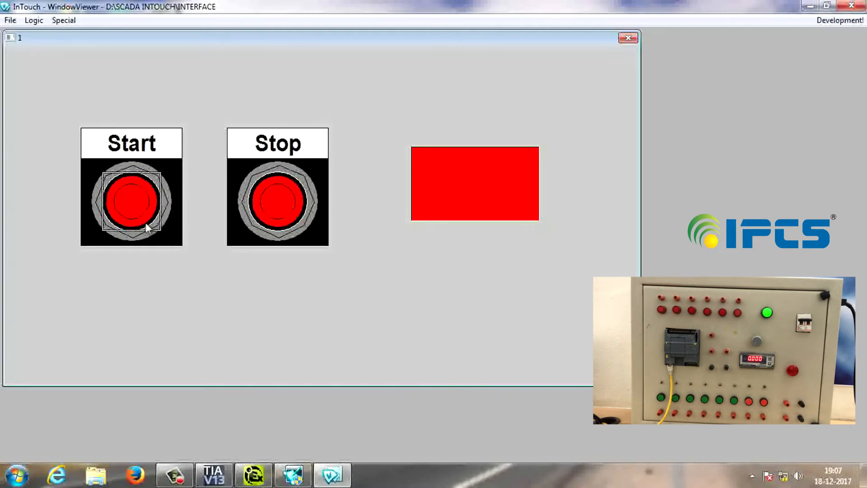
left_click(309, 214)
left_click(140, 206)
left_click(261, 215)
left_click(120, 201)
left_click(264, 215)
left_click(280, 207)
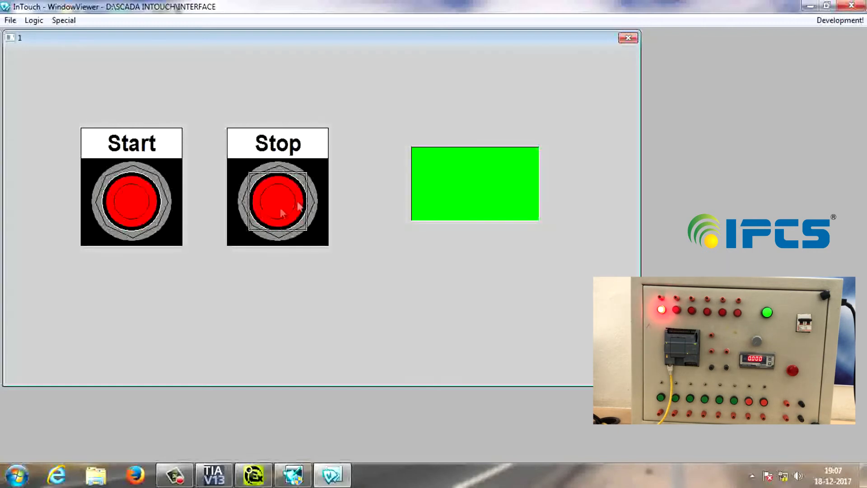
left_click(150, 221)
left_click(297, 224)
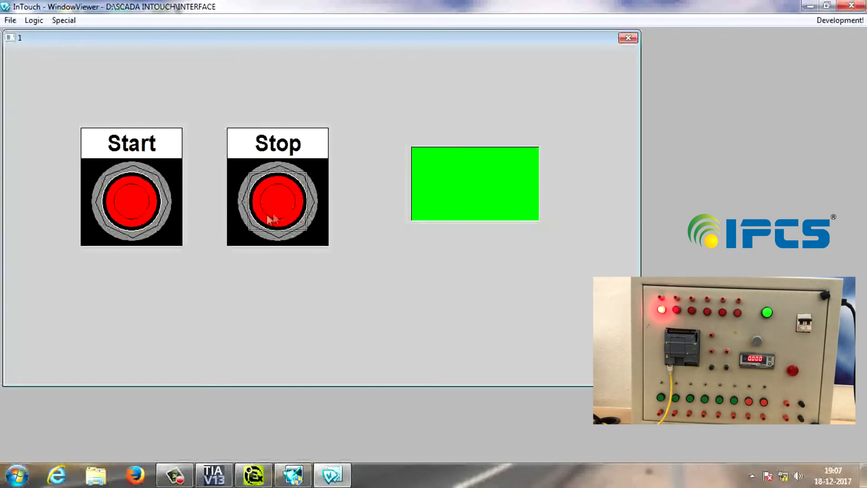
left_click(168, 209)
left_click(280, 201)
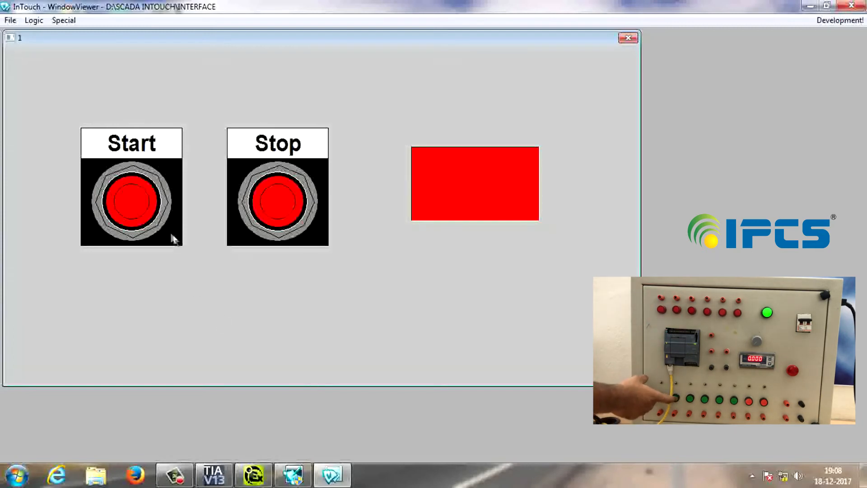
left_click(148, 207)
left_click(293, 210)
left_click(149, 217)
left_click(281, 205)
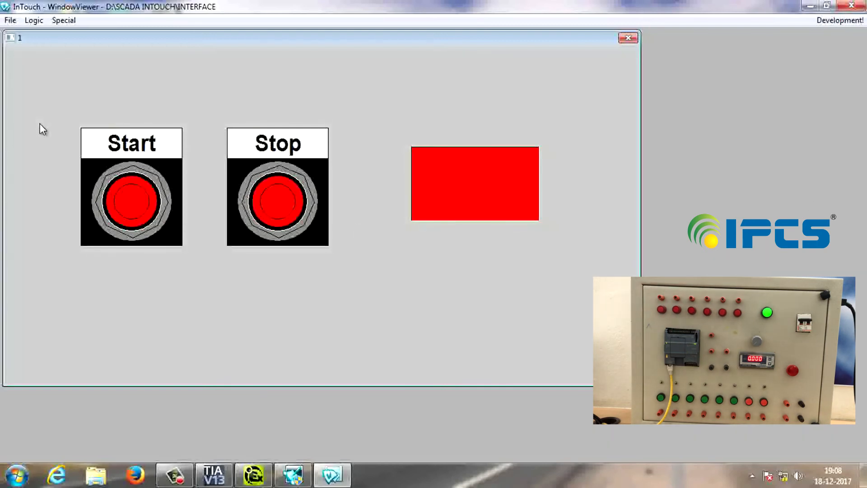
left_click(860, 20)
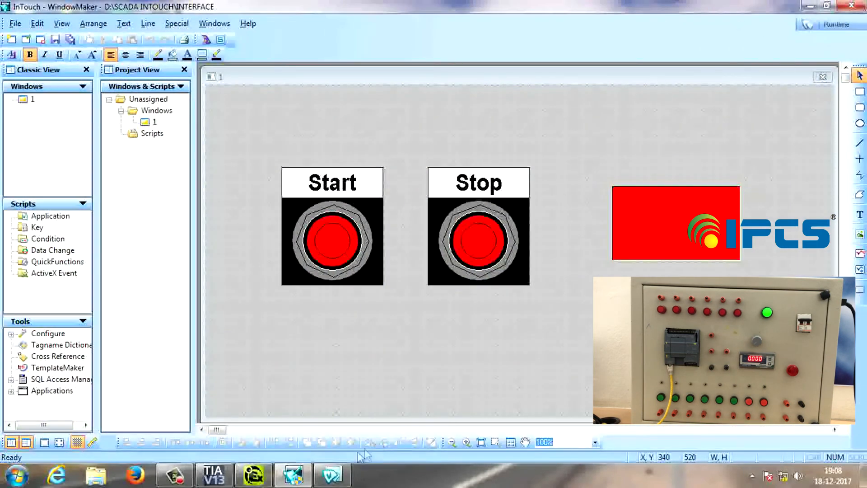
left_click(184, 476)
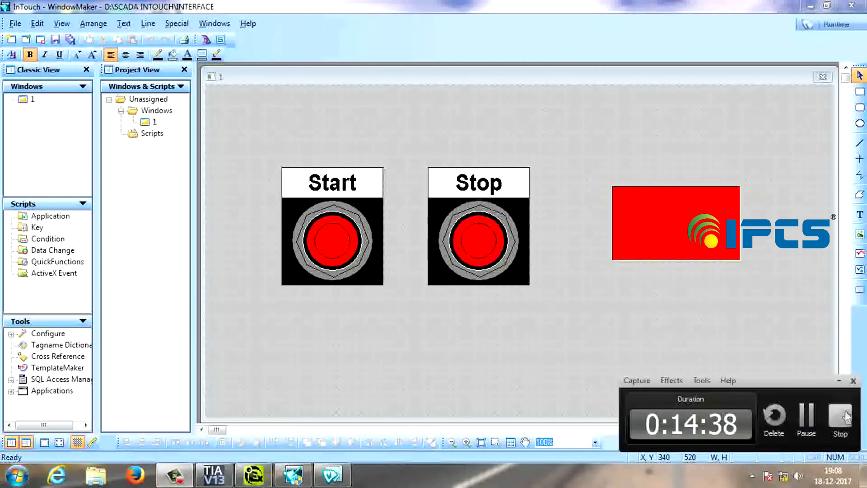